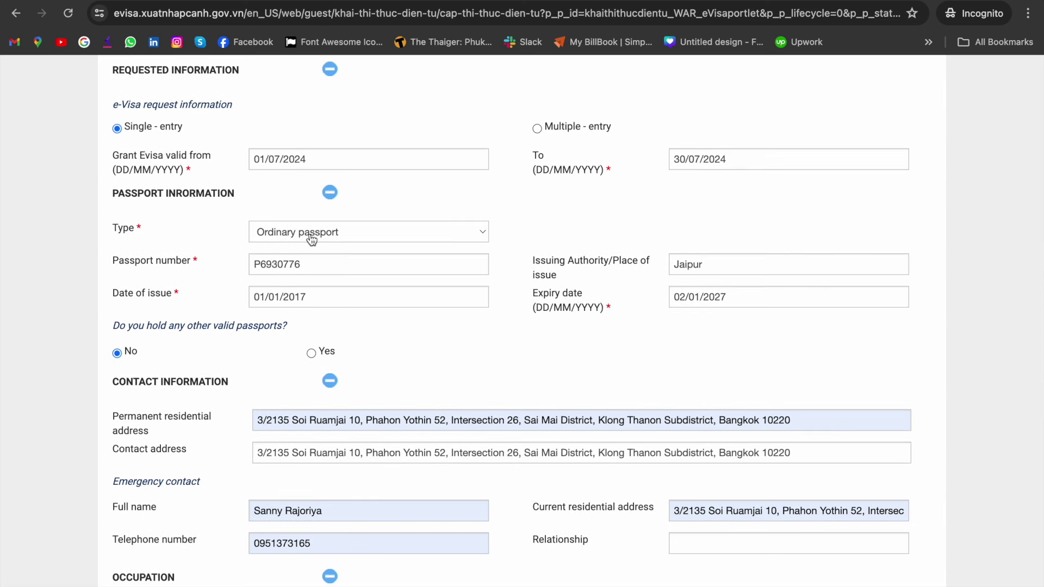
- Check the available options in the passport type dropdown
click(311, 237)
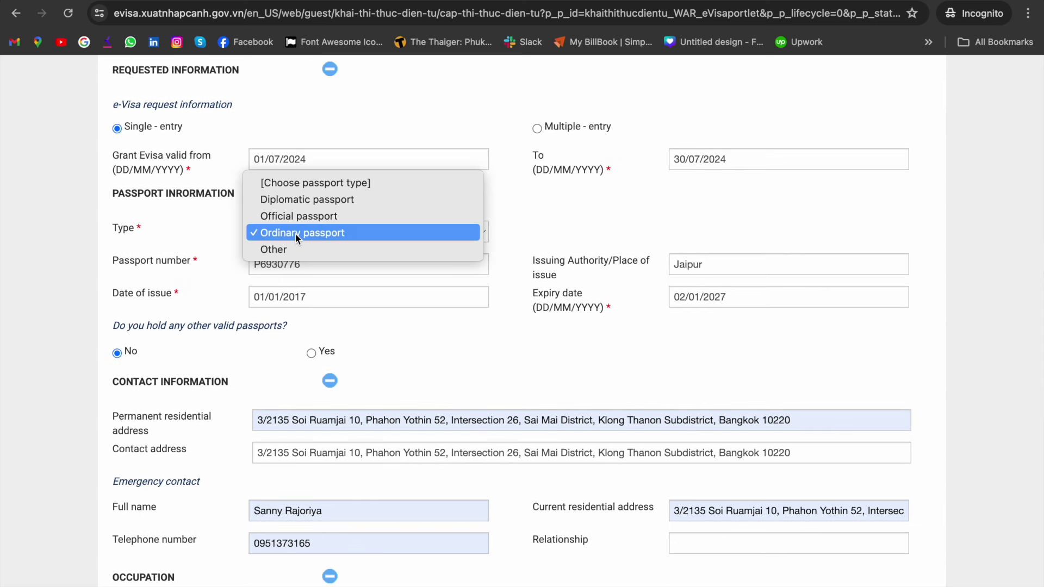
click(296, 234)
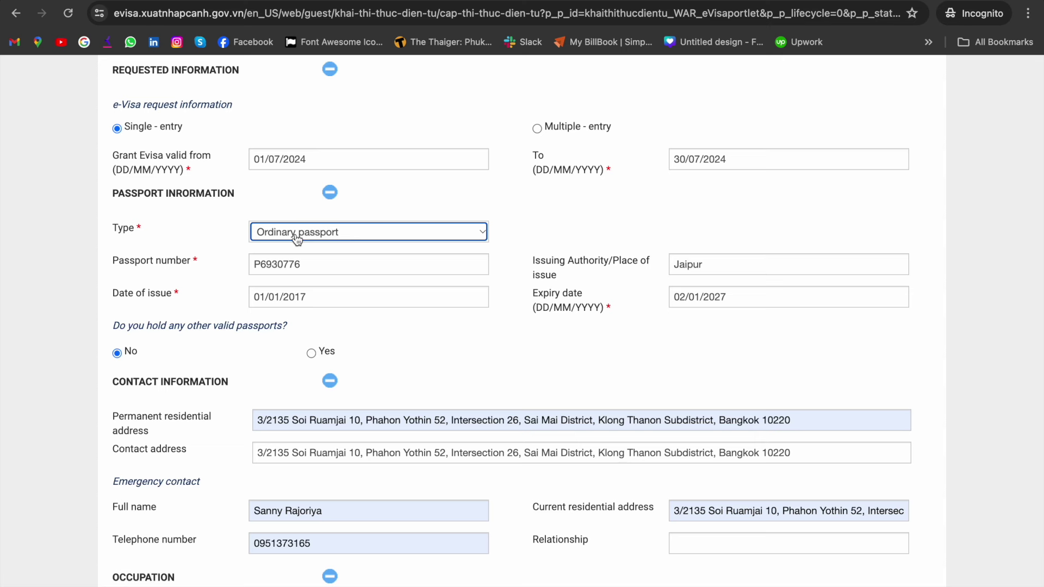
scroll(216, 231, down, 2)
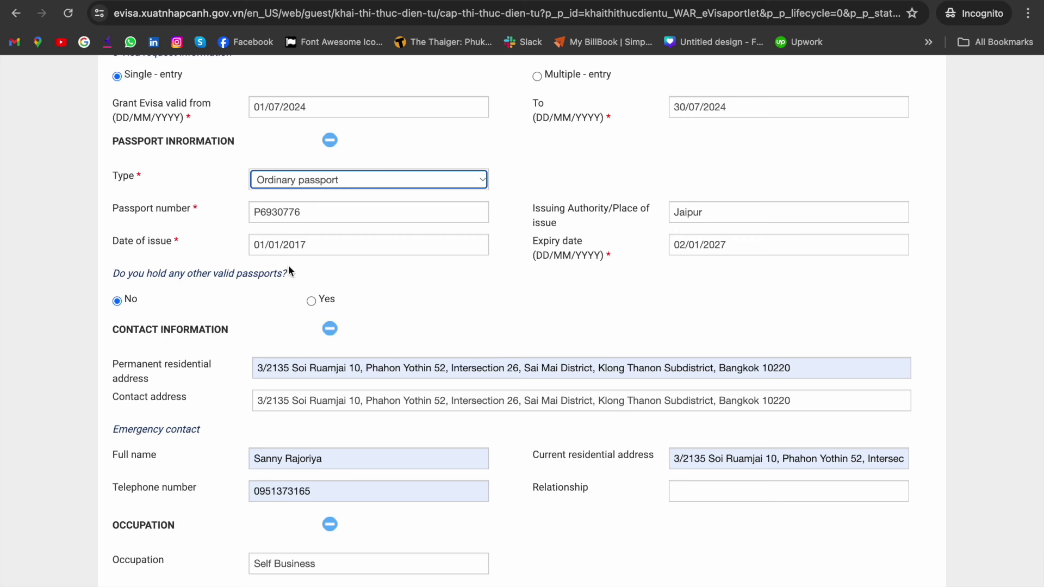
scroll(289, 270, down, 1)
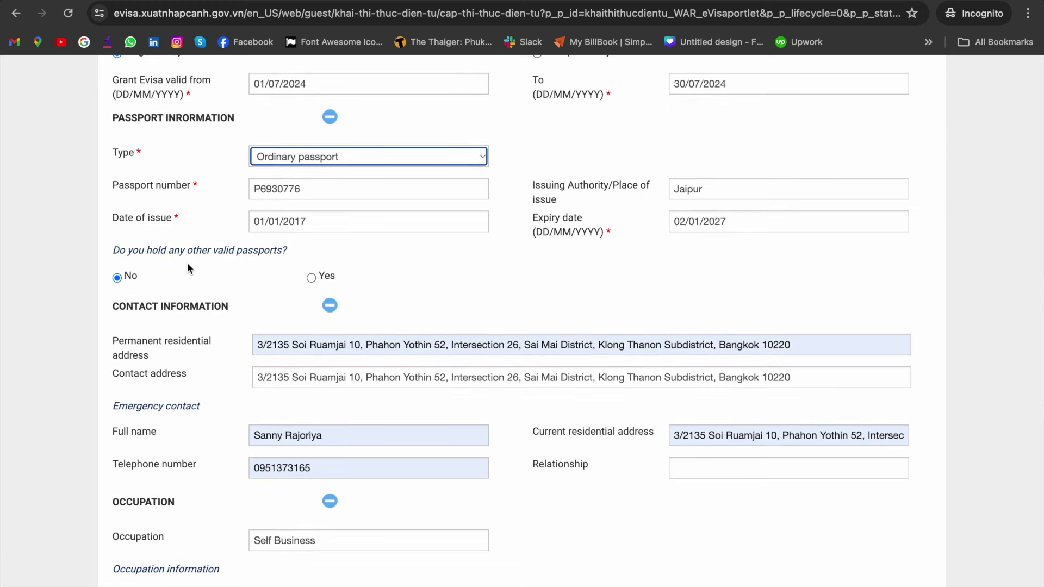
click(312, 278)
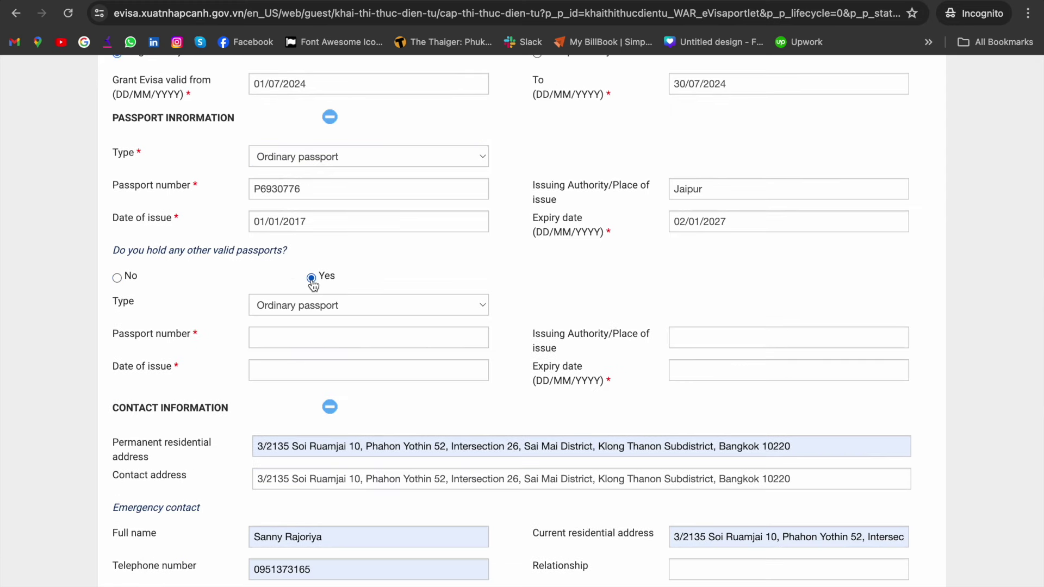
click(118, 279)
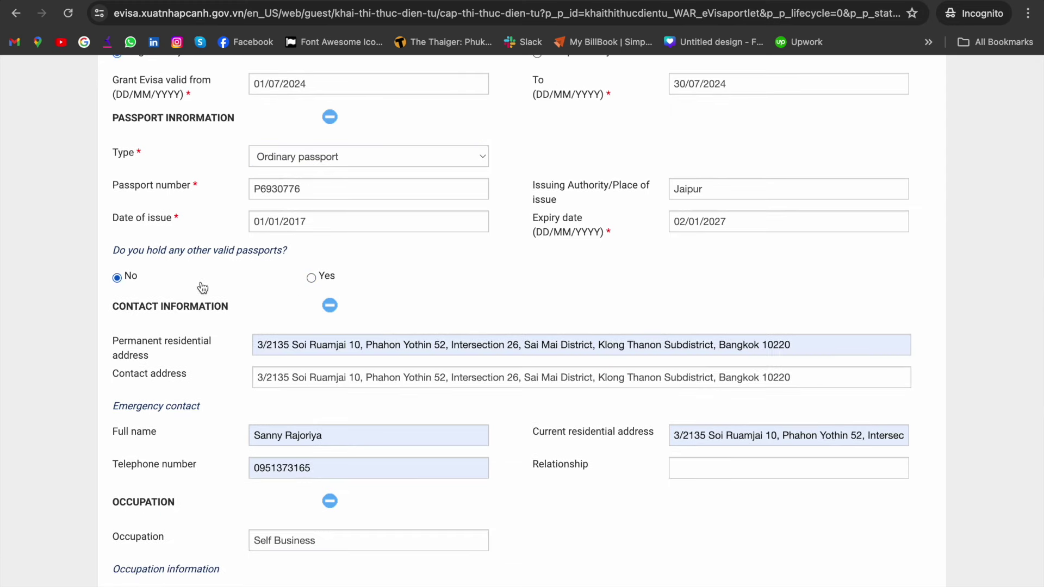
scroll(250, 287, down, 1)
scroll(301, 288, down, 3)
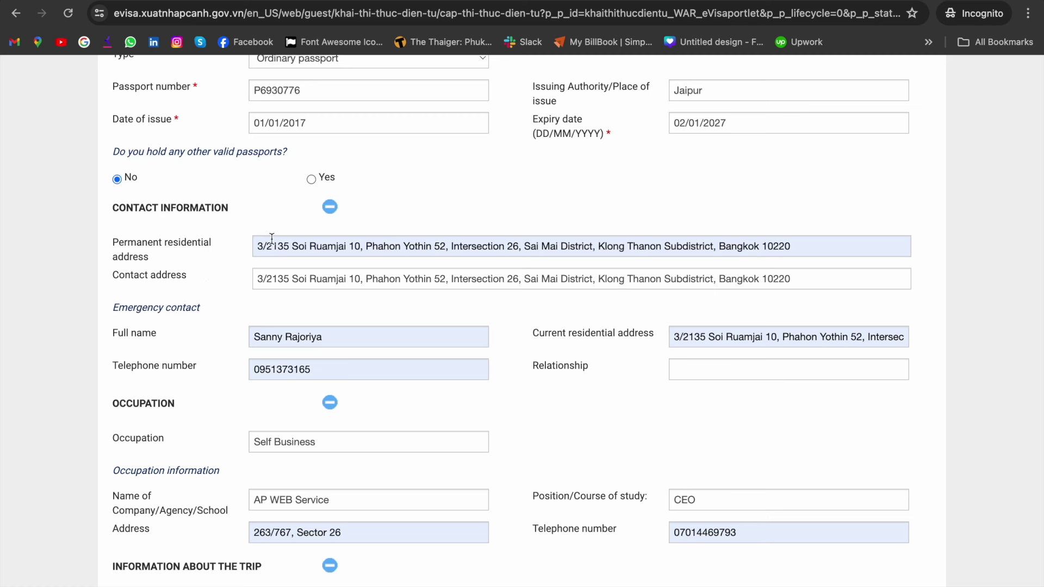
- Enter 'brother' as the emergency contact's relationship
scroll(256, 272, down, 3)
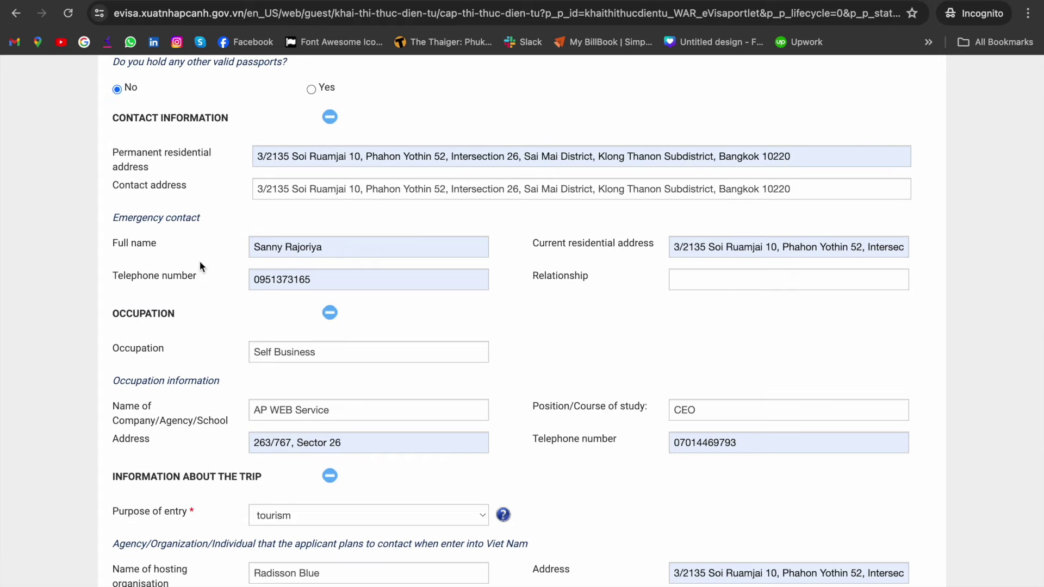
click(707, 281)
text(brother)
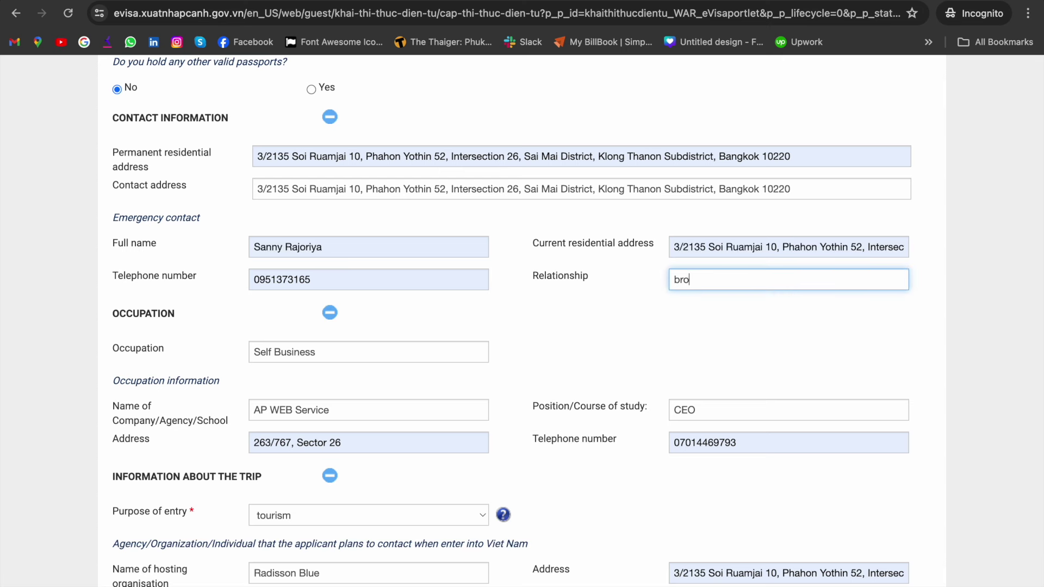
click(412, 309)
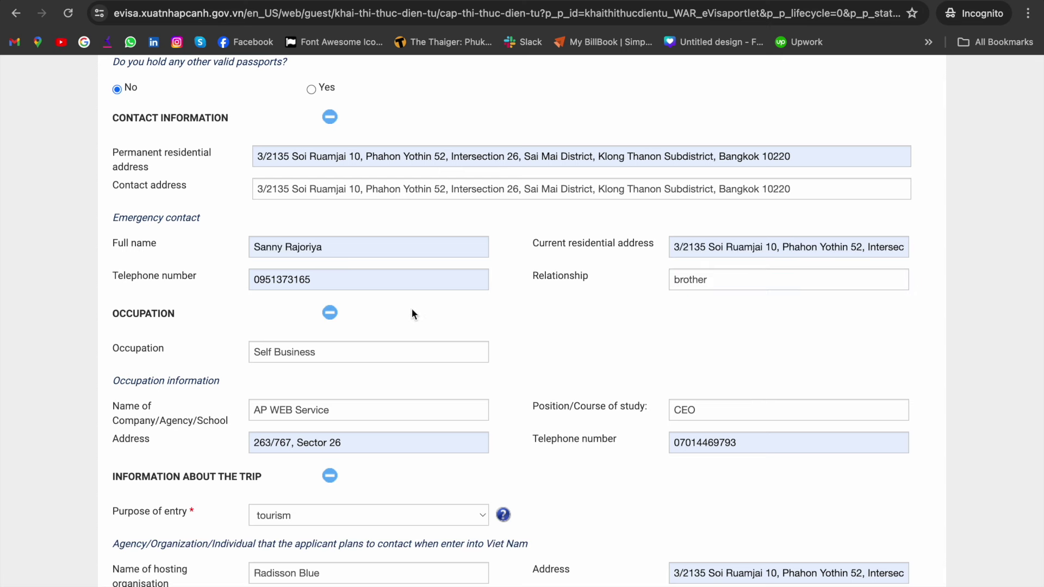
- Review the CEO position entry and dismiss the address autofill suggestions
scroll(412, 308, down, 2)
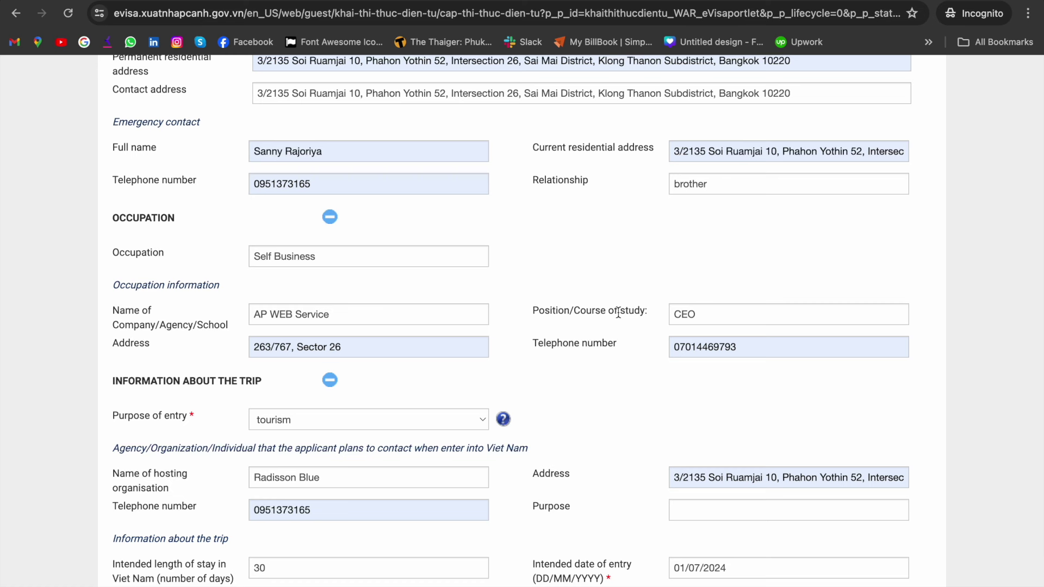
click(696, 317)
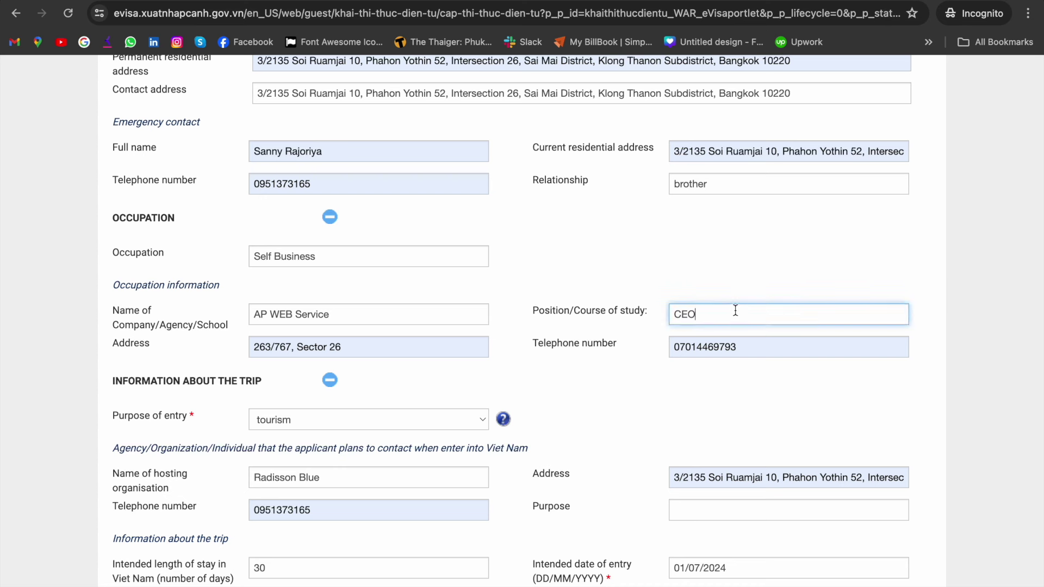
click(435, 347)
click(637, 348)
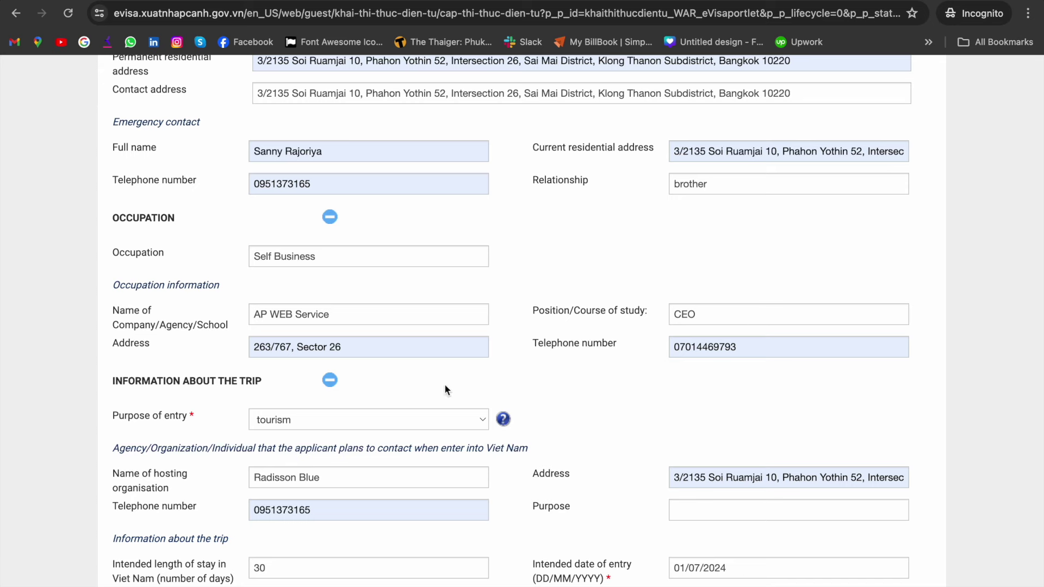
scroll(420, 389, down, 3)
- Keep tourism as the purpose of entry
scroll(421, 394, down, 2)
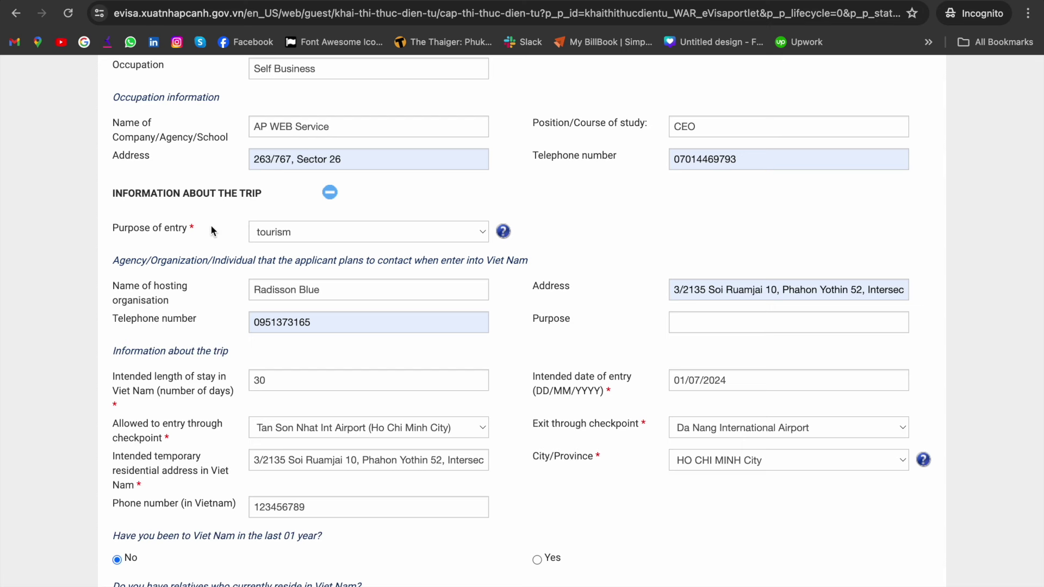
click(262, 232)
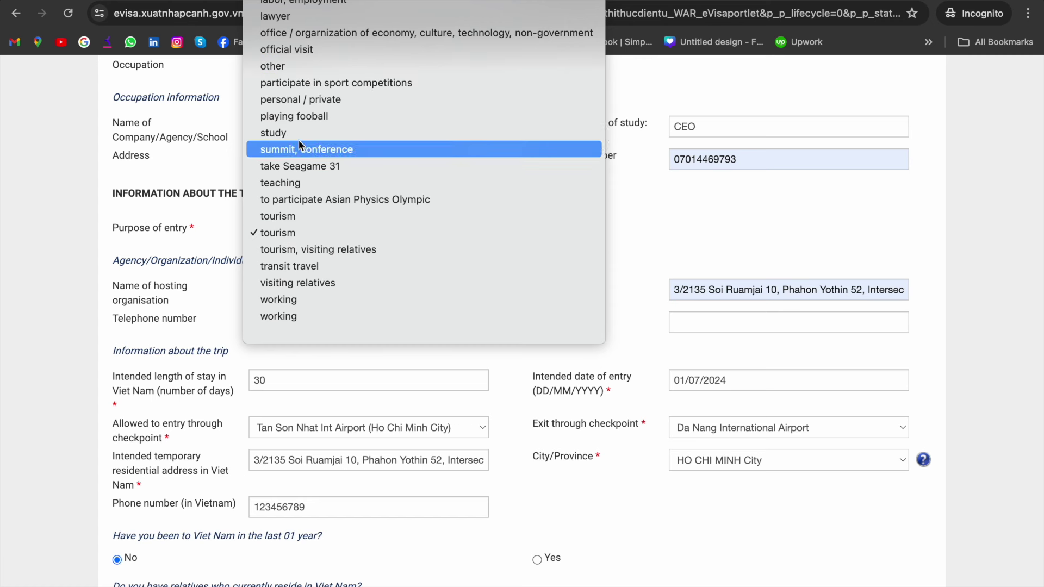
click(289, 234)
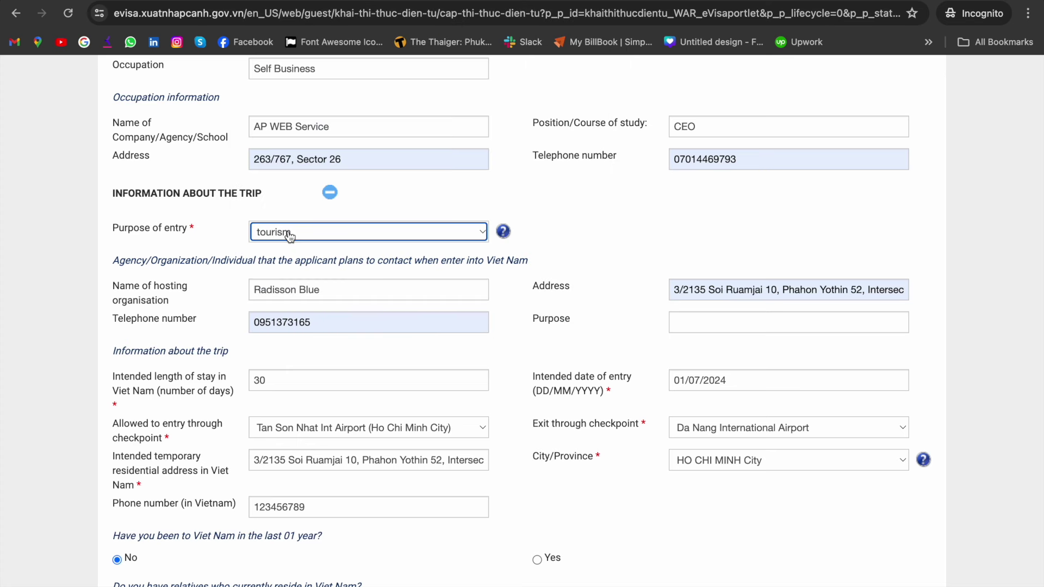
click(290, 234)
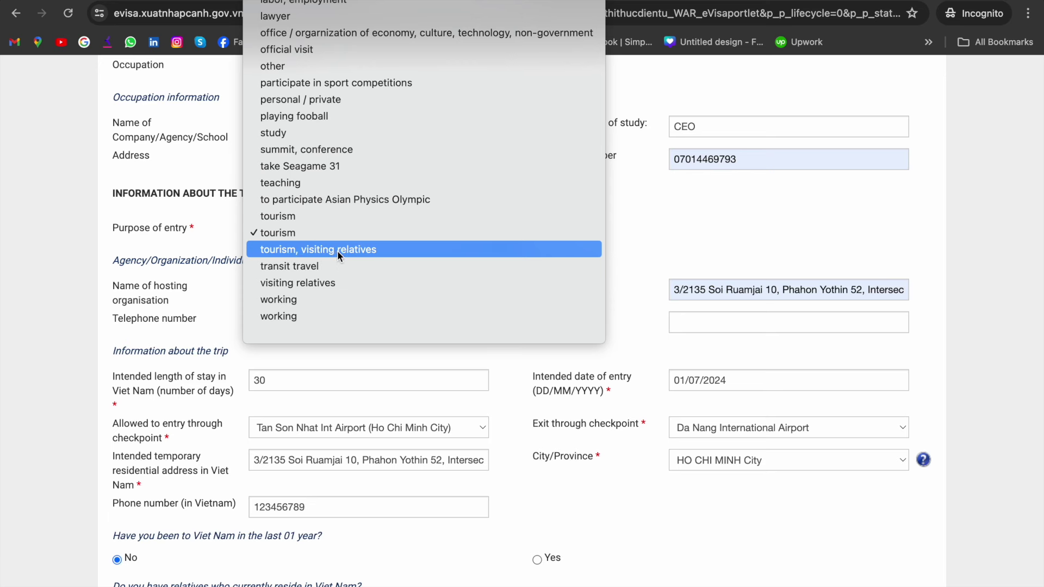
click(305, 233)
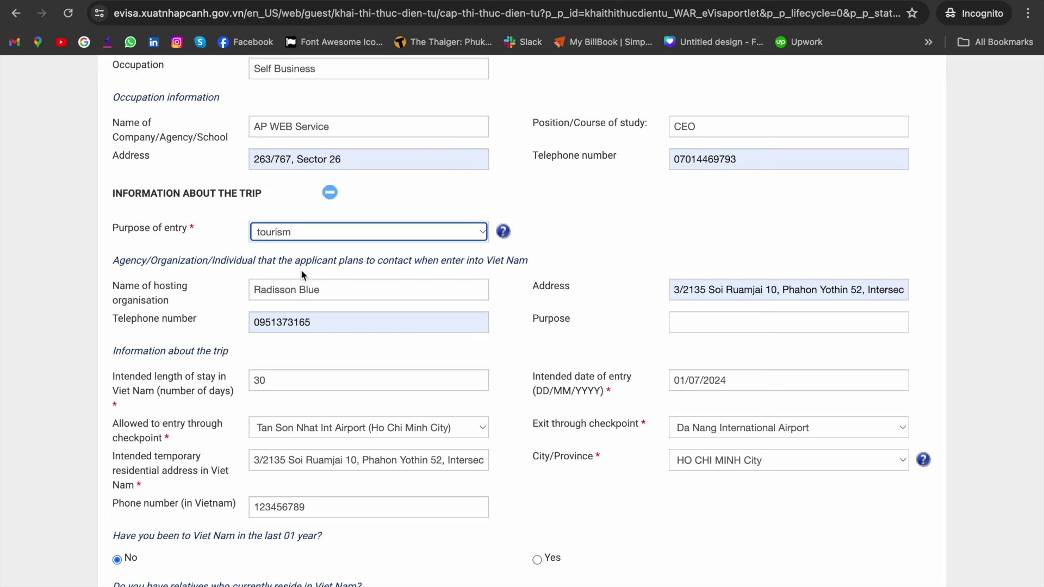
scroll(299, 269, down, 1)
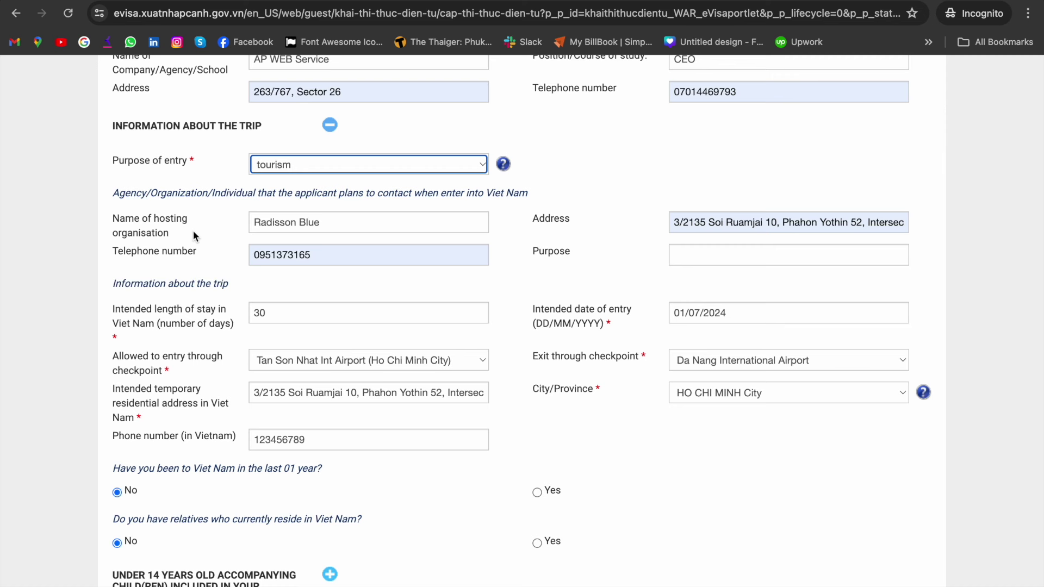
- Enter Radisson Blue as hosting organisation, with its address and telephone number autofilled
click(346, 229)
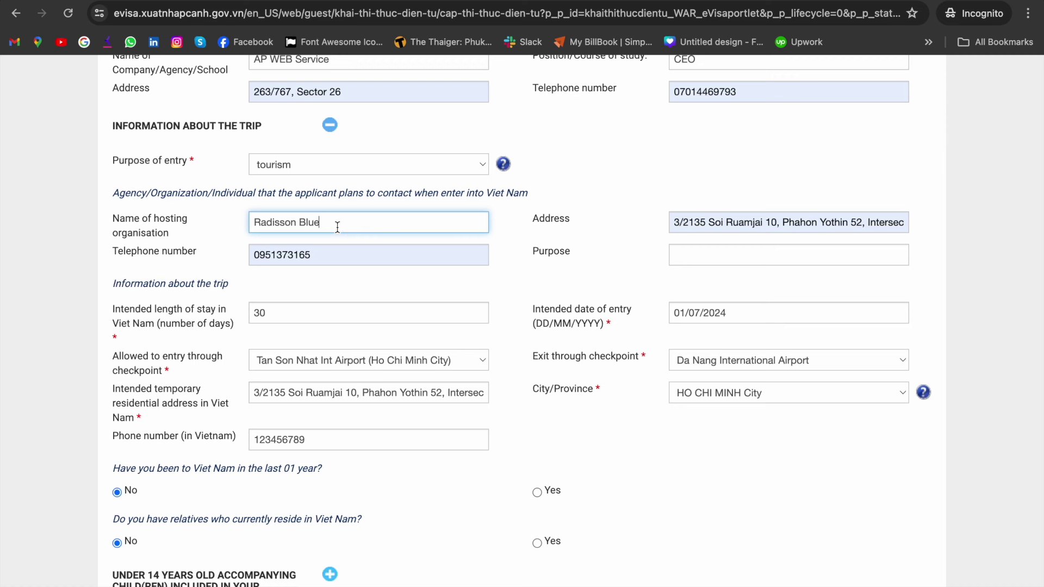
key(Tab)
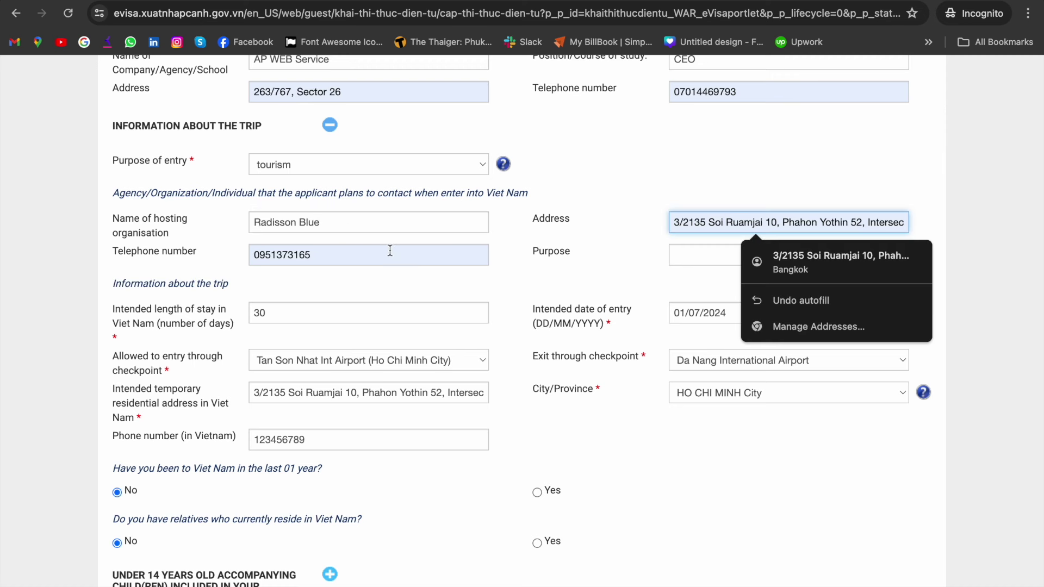
key(Tab)
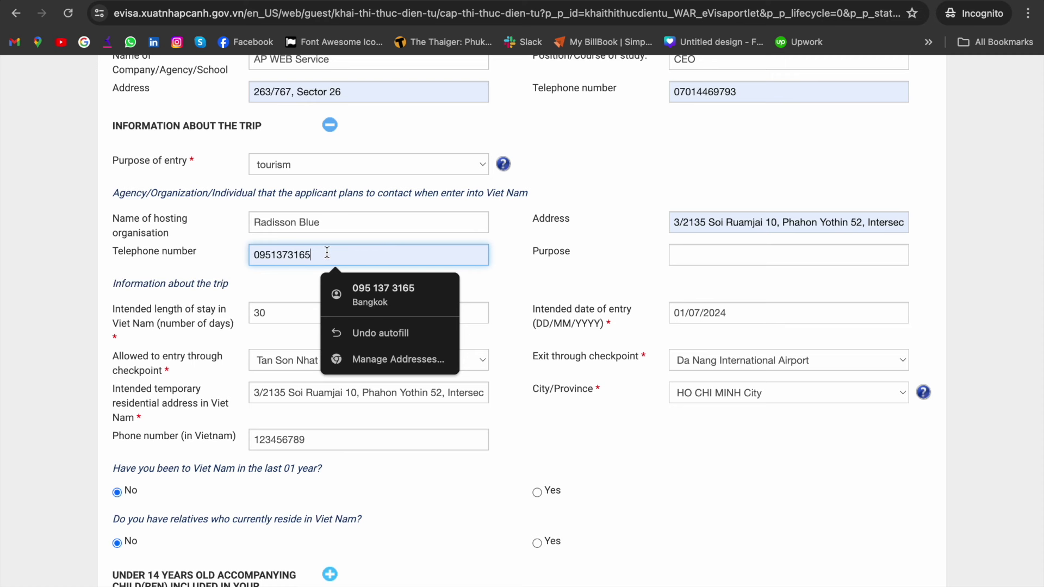
scroll(250, 284, down, 1)
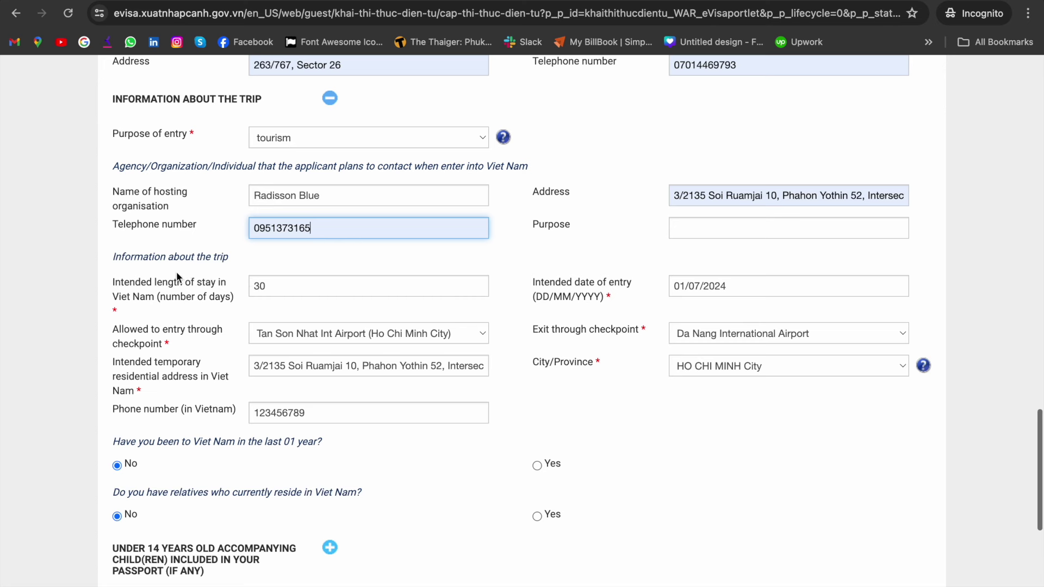
scroll(239, 278, down, 1)
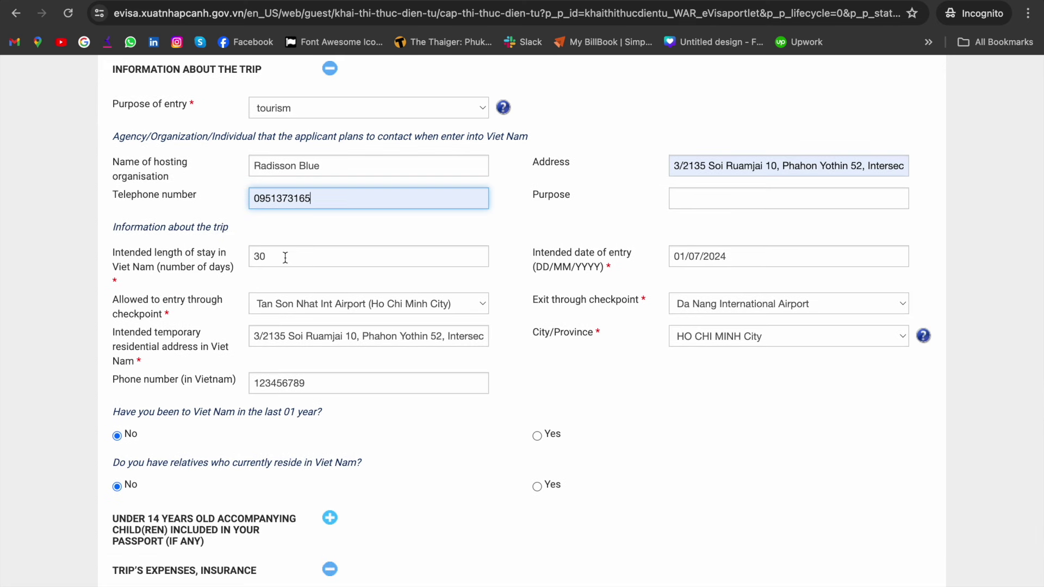
scroll(285, 257, down, 1)
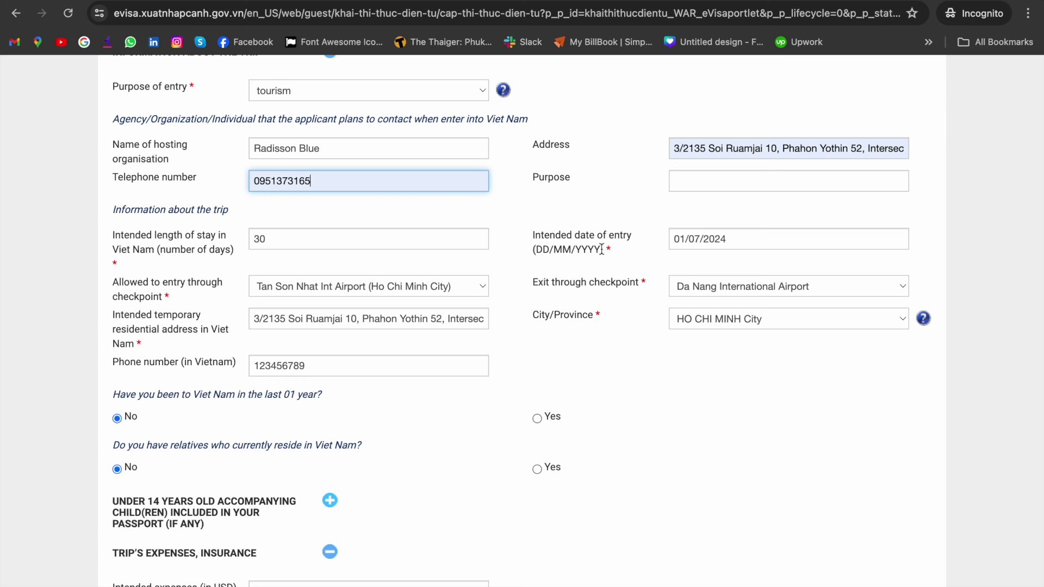
click(269, 293)
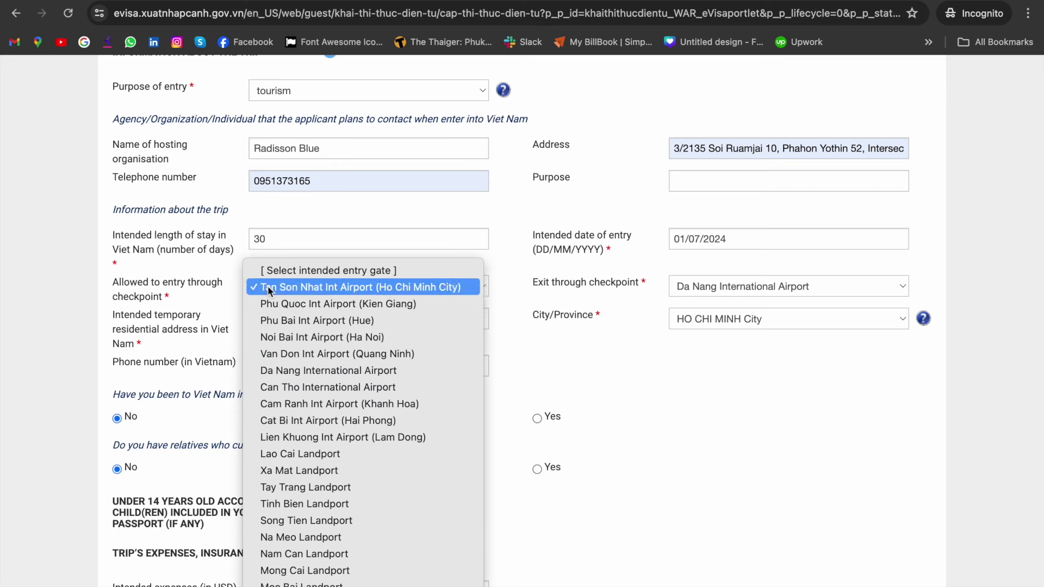
scroll(295, 359, down, 3)
scroll(296, 359, down, 3)
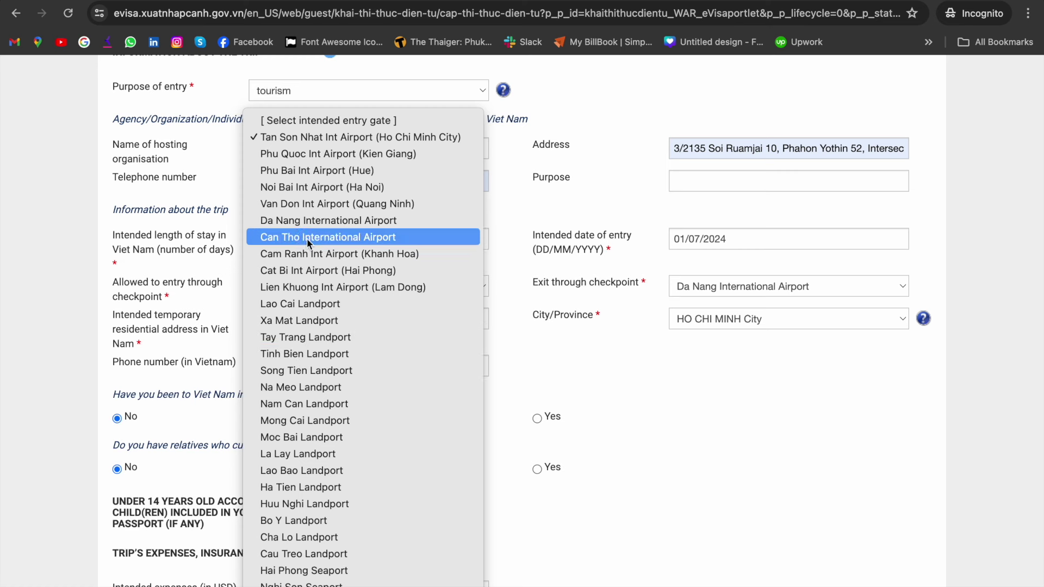
click(305, 143)
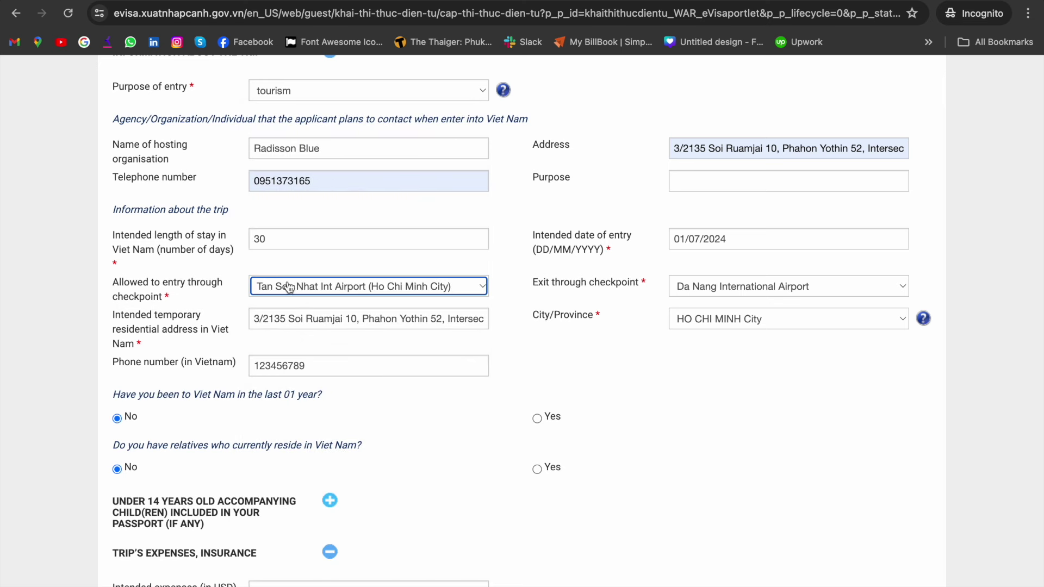
click(713, 293)
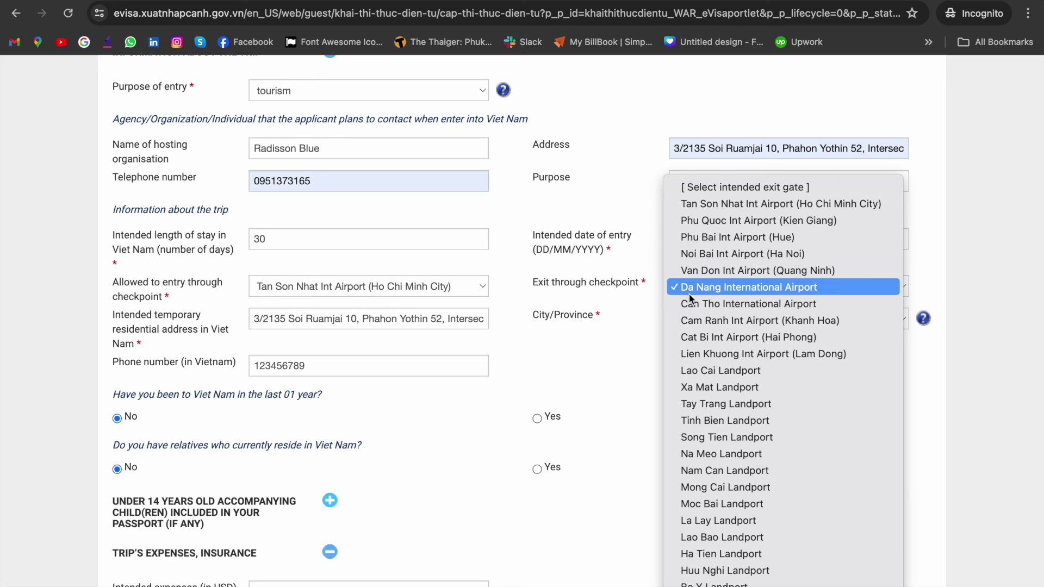
click(695, 288)
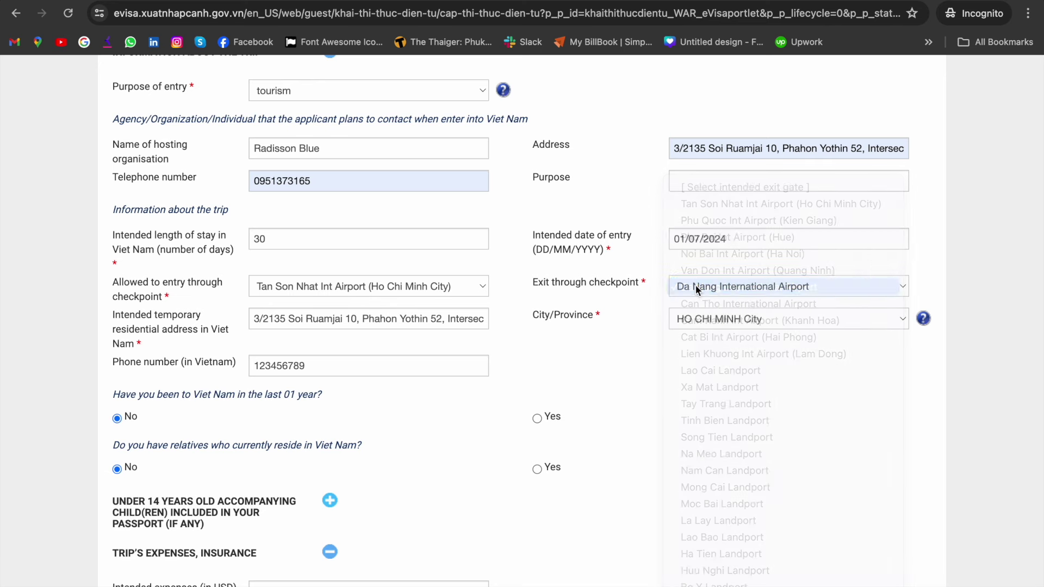
scroll(455, 322, down, 1)
click(336, 340)
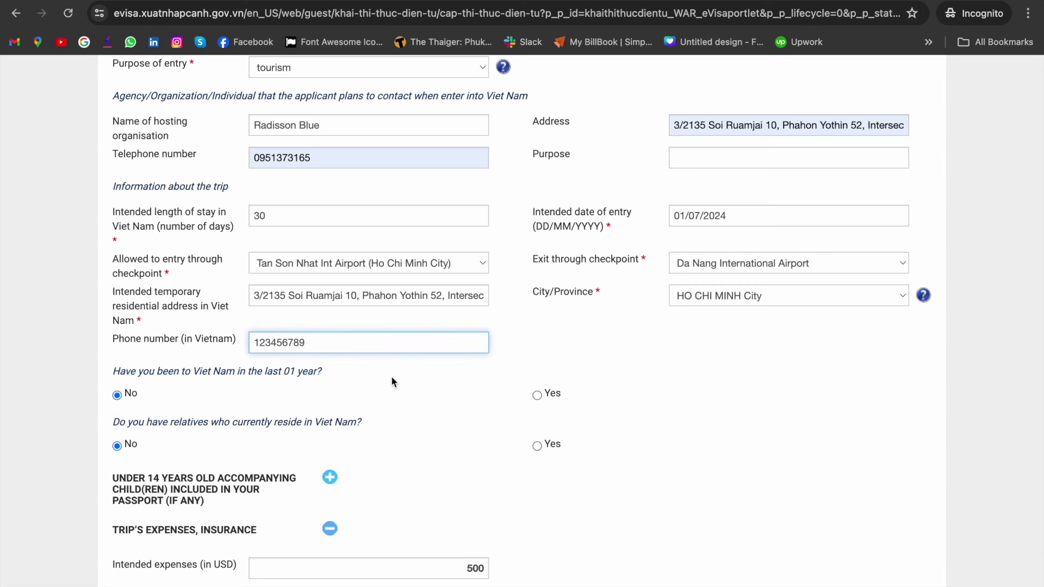
scroll(391, 377, down, 1)
- Leave 'visited Viet Nam in the last year' set to No after briefly trying Yes
scroll(391, 376, down, 1)
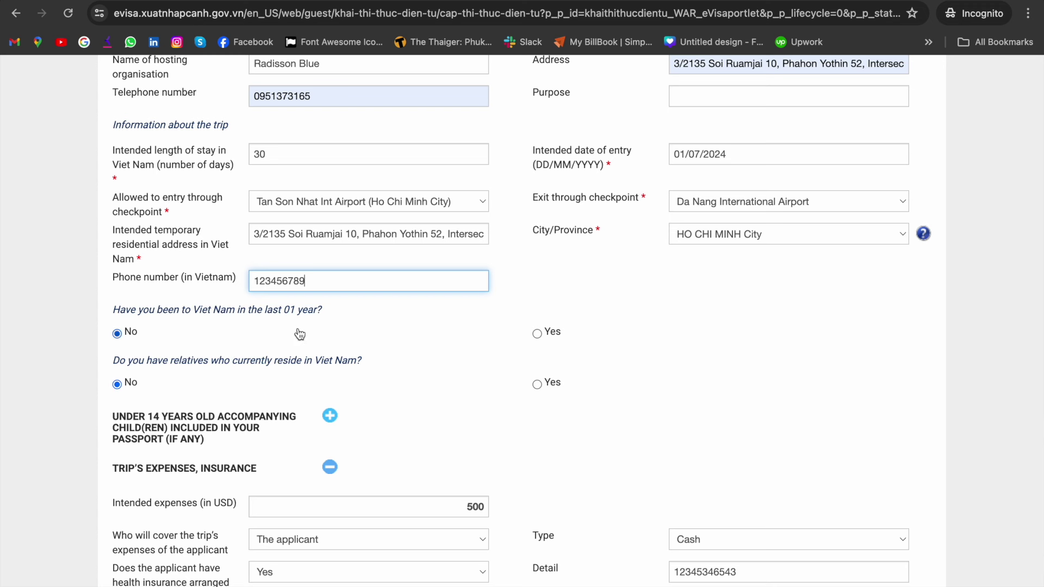
click(538, 334)
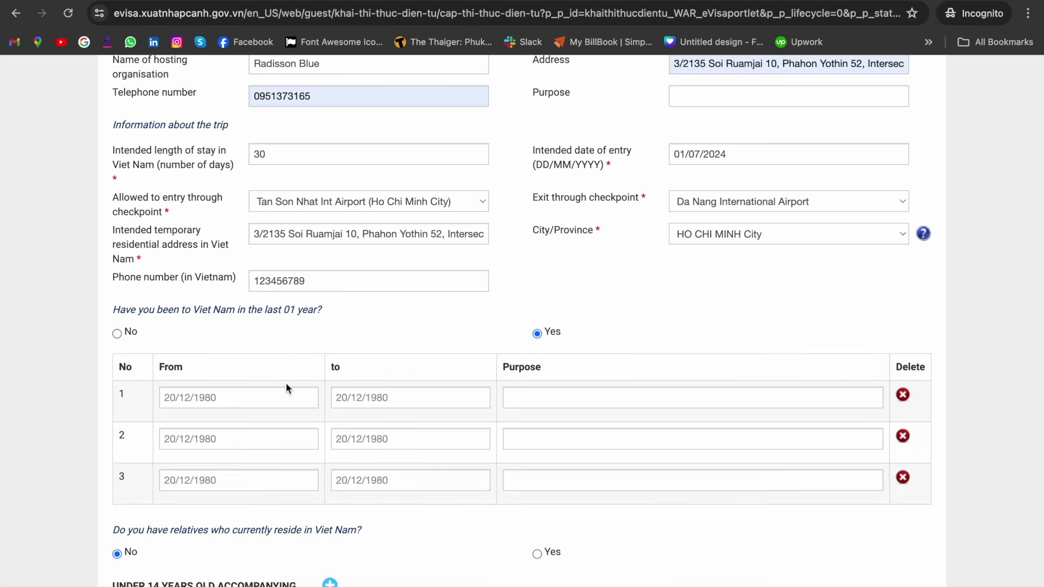
click(553, 405)
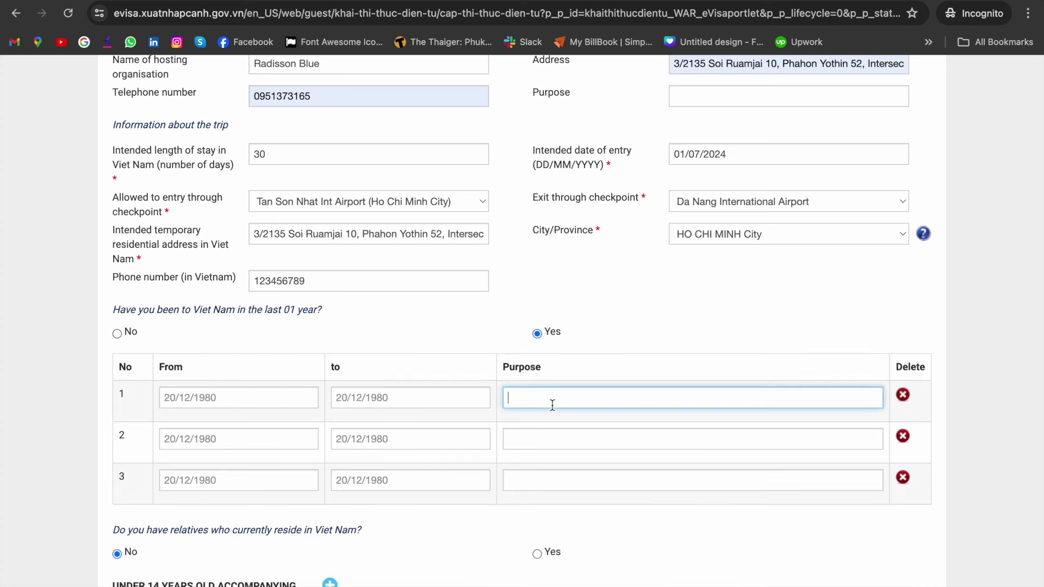
click(118, 334)
scroll(270, 326, down, 1)
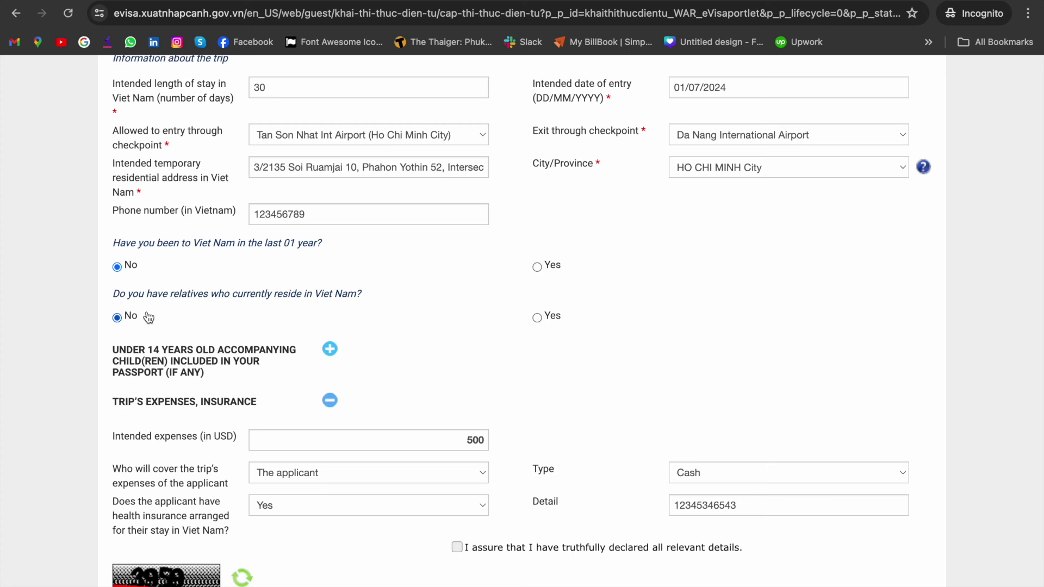
- Keep relatives in Viet Nam at No and expand the under-14 accompanying children section
click(537, 320)
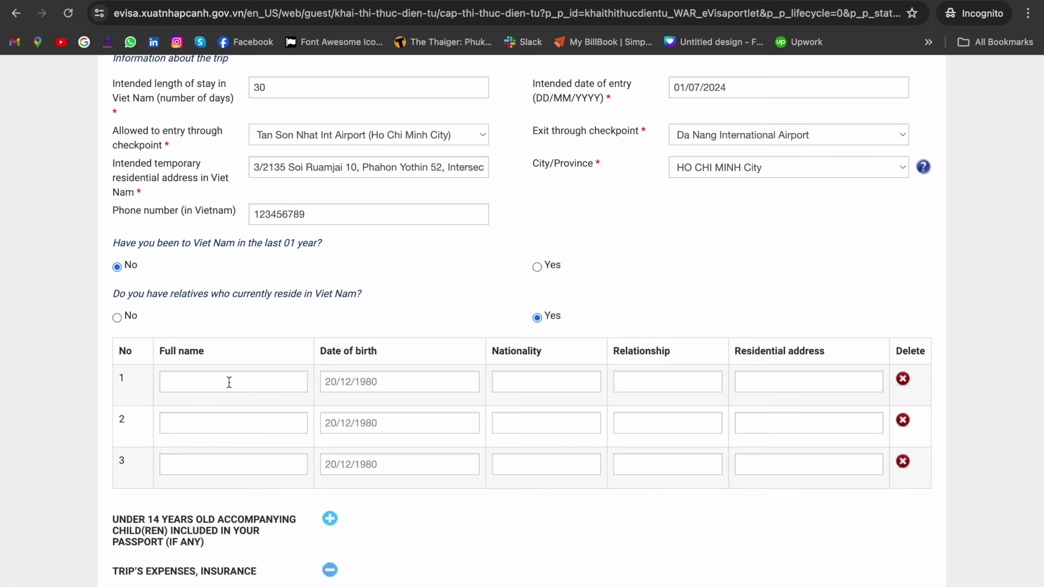
click(120, 319)
scroll(330, 292, down, 3)
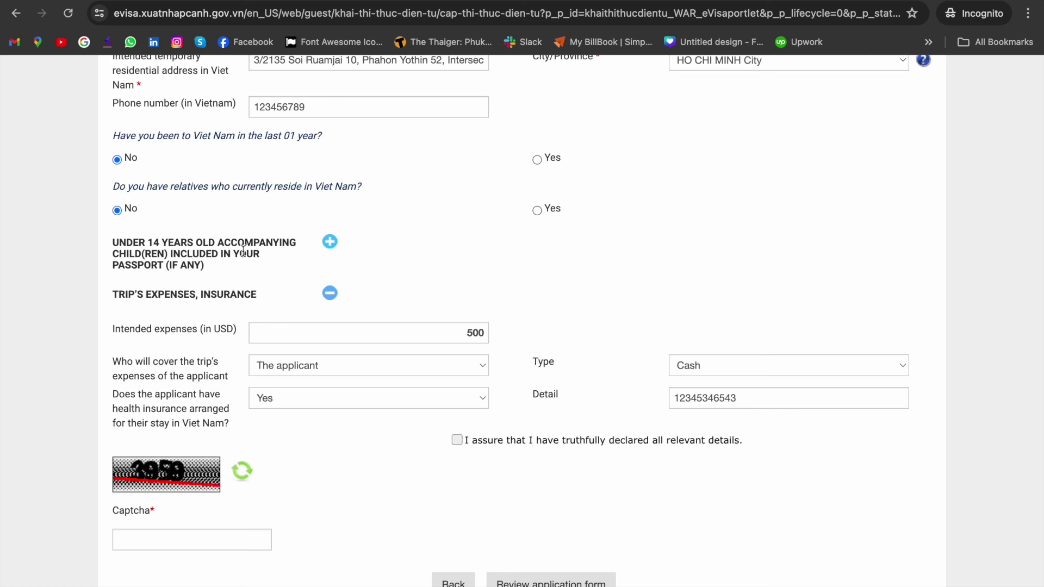
click(331, 242)
scroll(540, 358, down, 2)
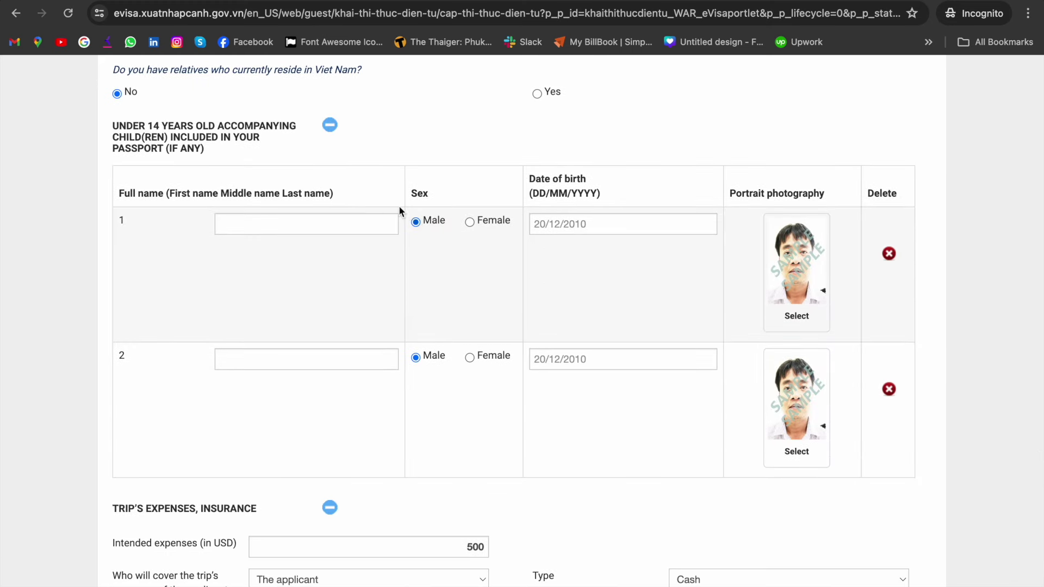
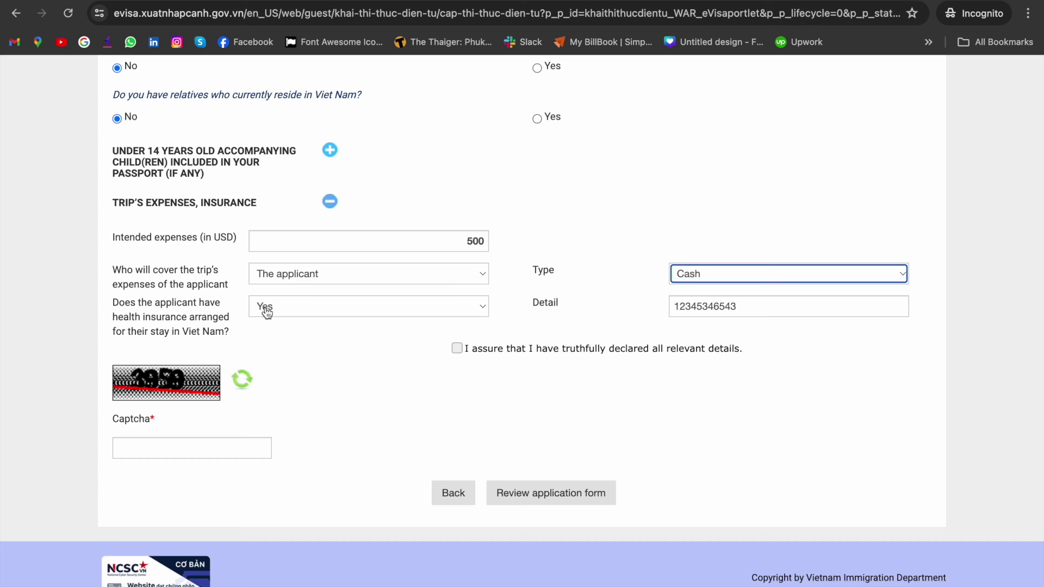
- Answer Yes to the health insurance question and tick the truthful-declaration assurance
click(266, 311)
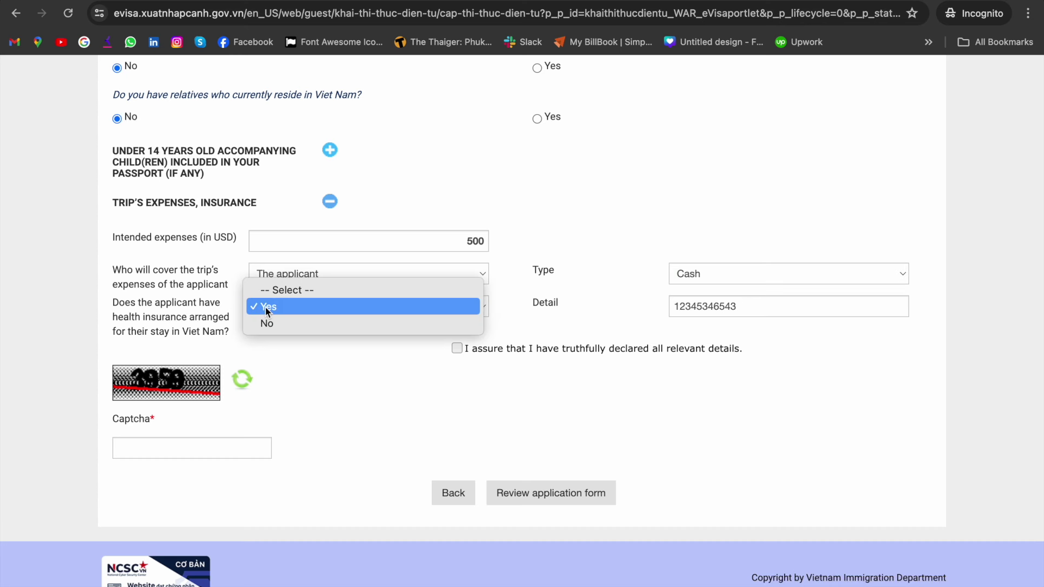
click(283, 308)
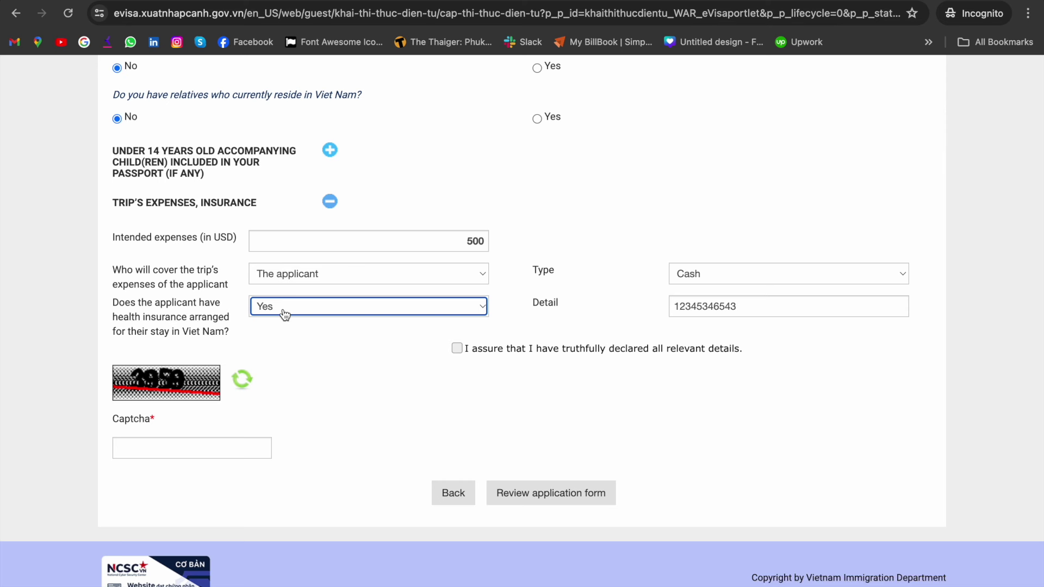
click(457, 350)
- Enter captcha 3959 and submit the form for review
click(200, 442)
text(3)
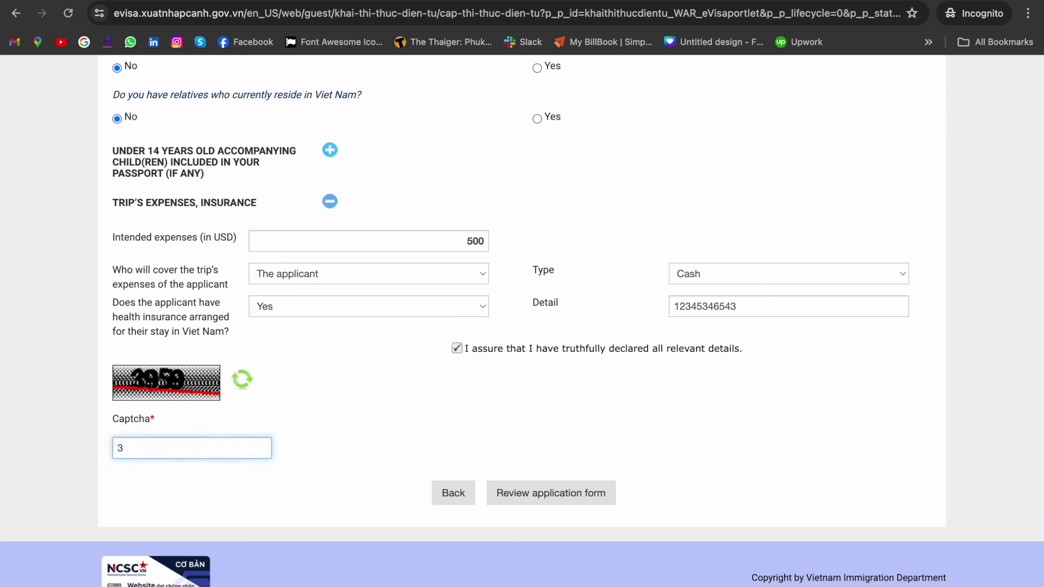
text(959)
click(525, 494)
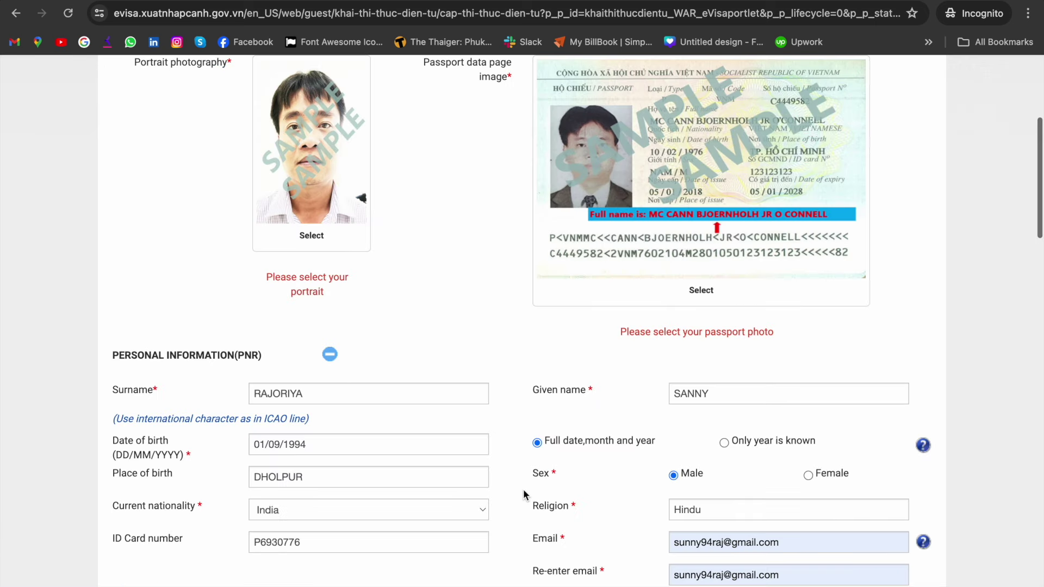
- Upload the visa image as the passport data page
scroll(335, 155, up, 1)
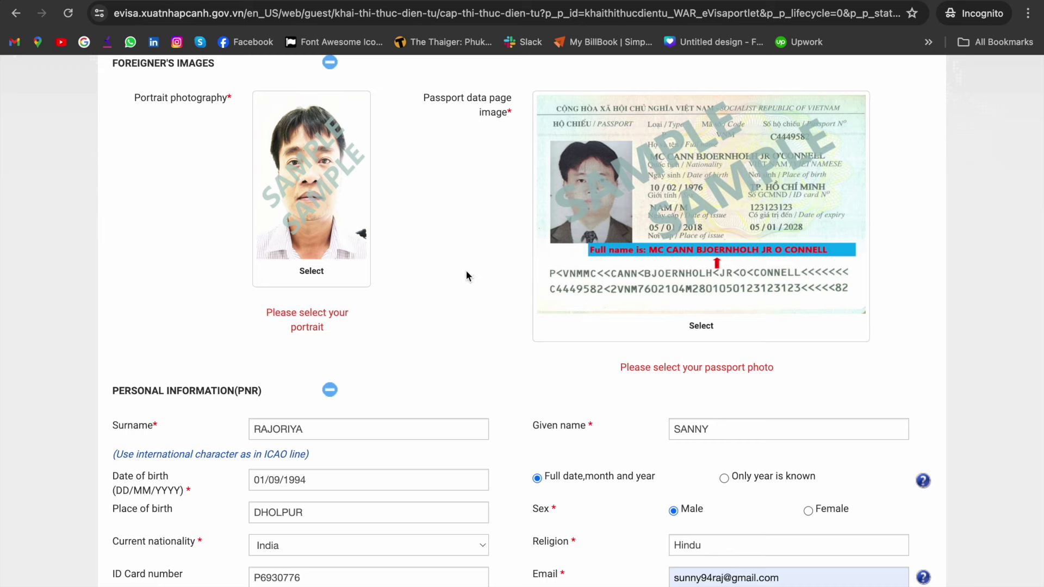
click(692, 330)
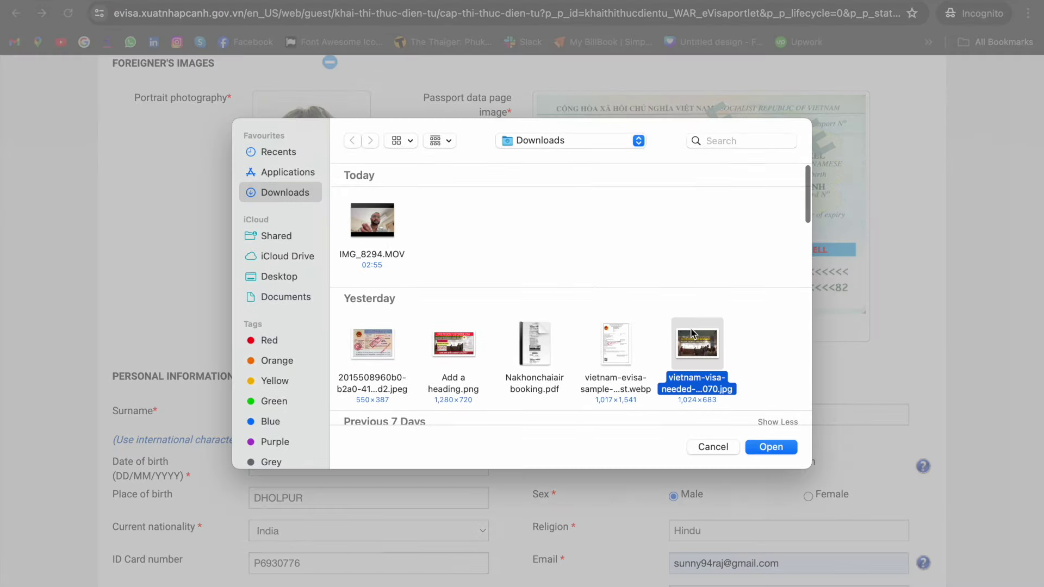
scroll(393, 299, down, 1)
double_click(370, 314)
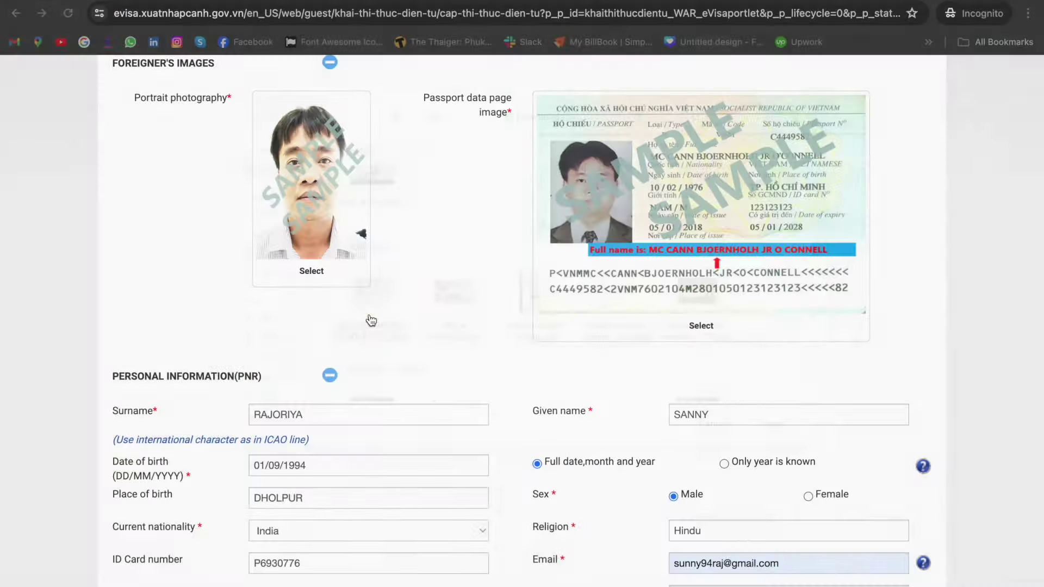
- Replace the rejected 'Add a heading.png' portrait with the personal photo
click(310, 278)
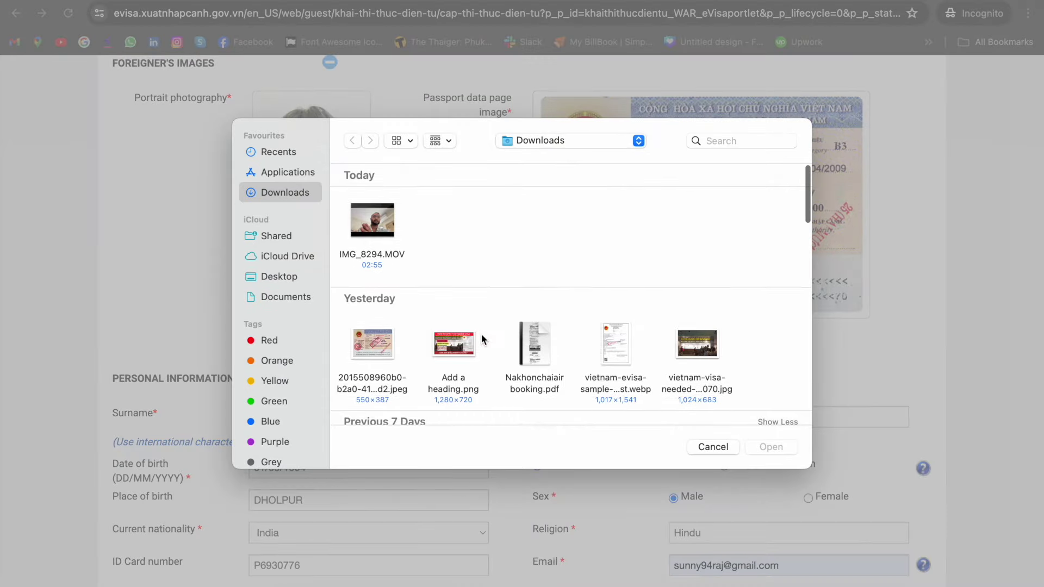
scroll(466, 334, down, 1)
double_click(455, 321)
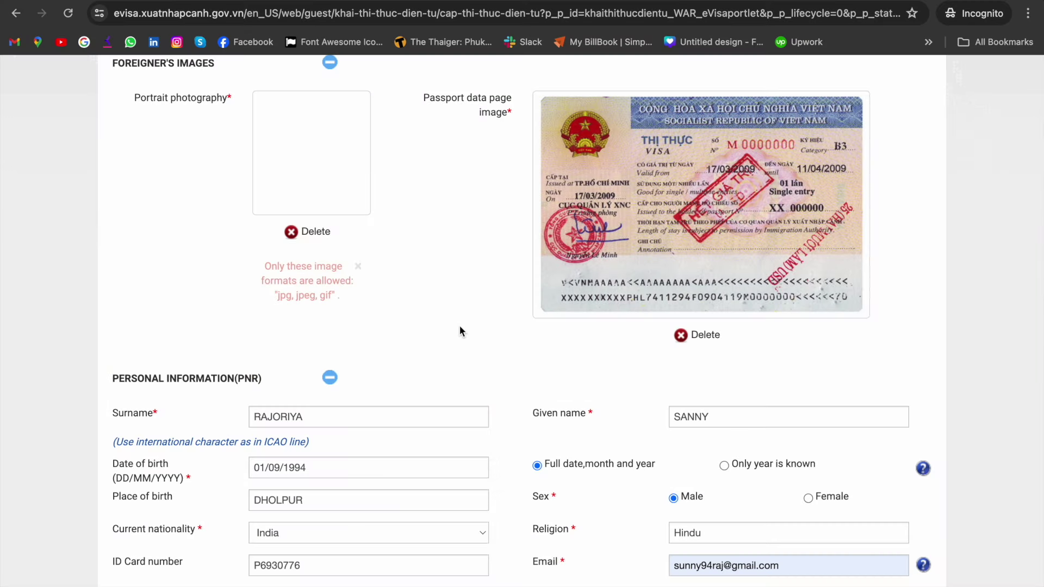
click(321, 225)
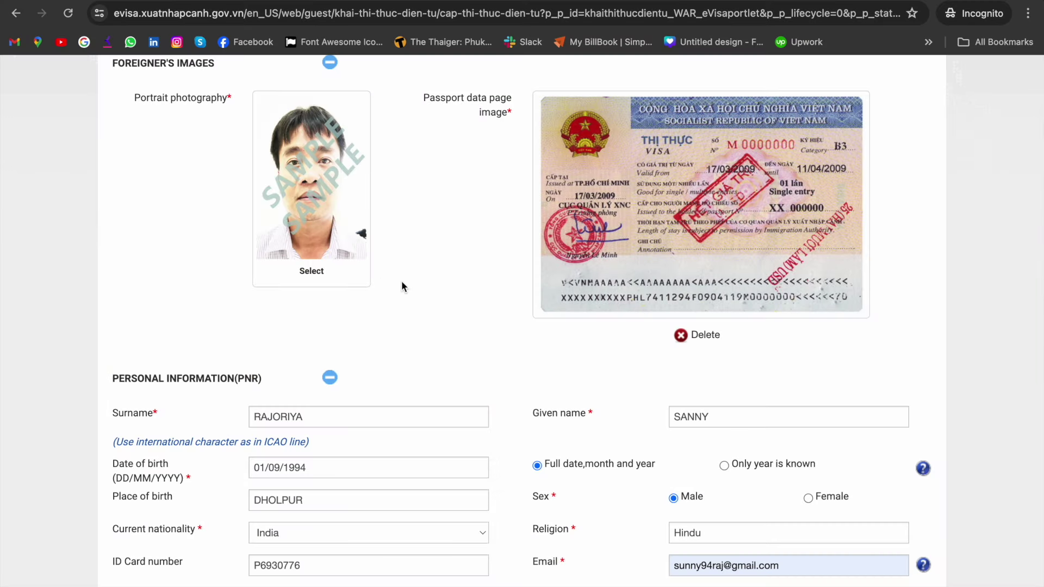
click(312, 276)
scroll(464, 333, down, 5)
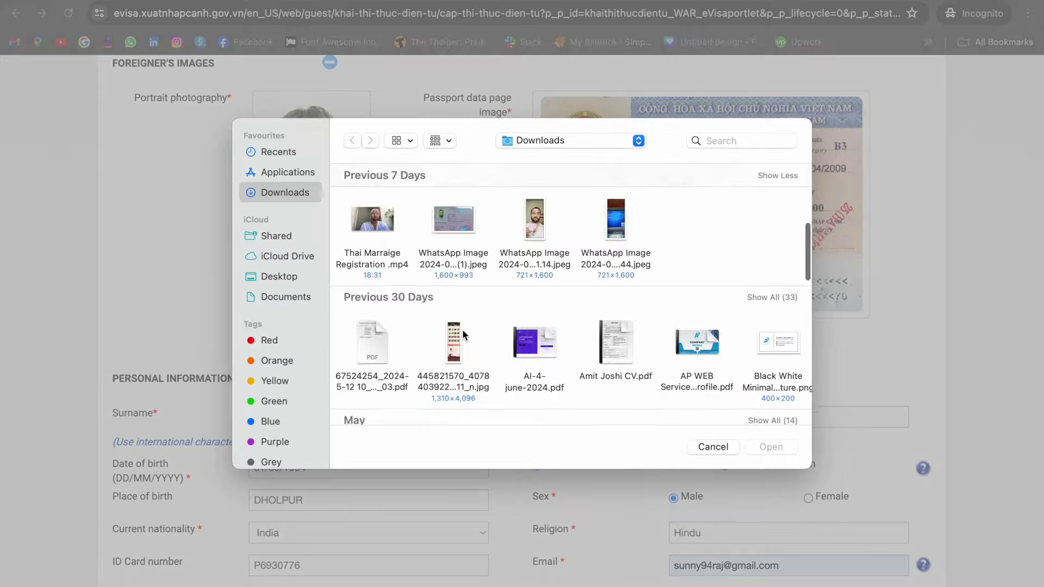
scroll(463, 333, up, 5)
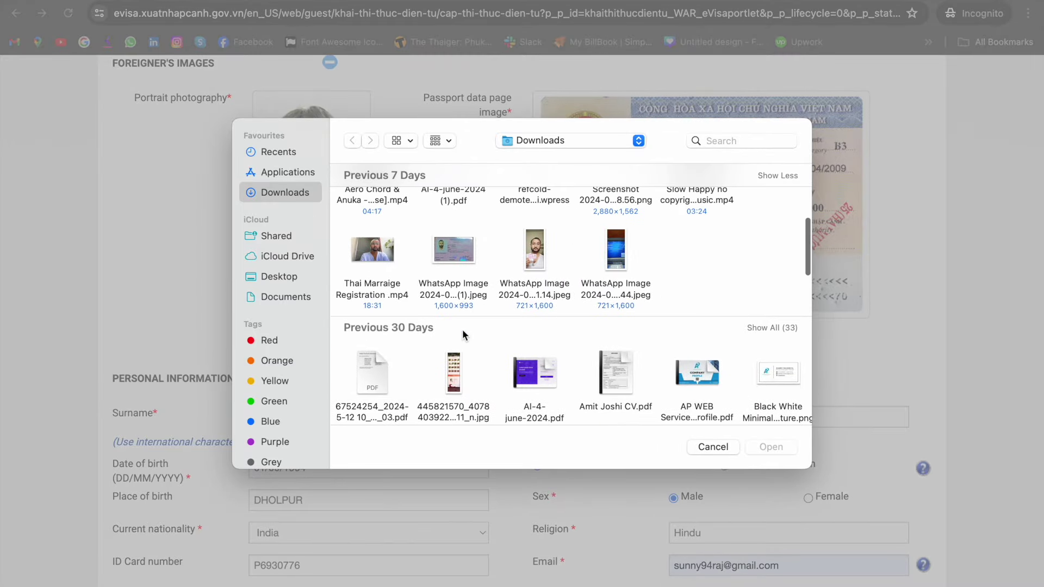
double_click(535, 240)
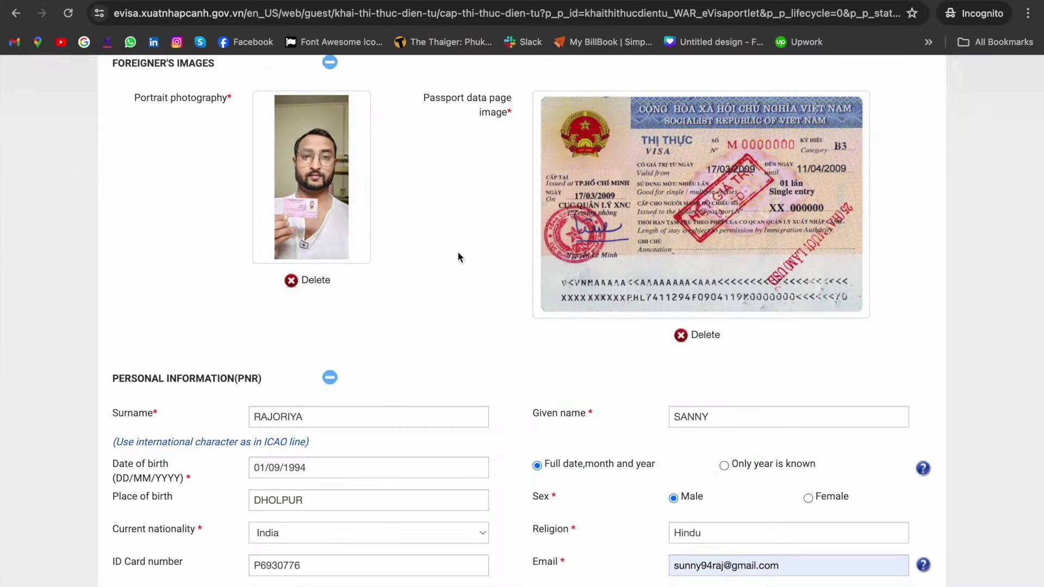
scroll(458, 251, down, 10)
scroll(458, 254, down, 20)
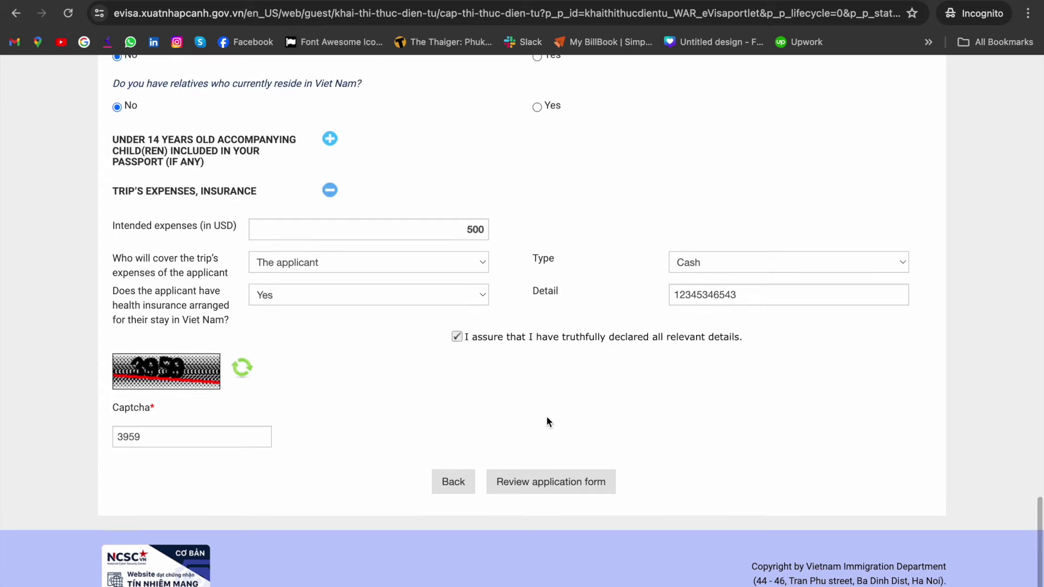
- After the Invalid Captcha error, replace the captcha with 8427 and resubmit the application
click(553, 497)
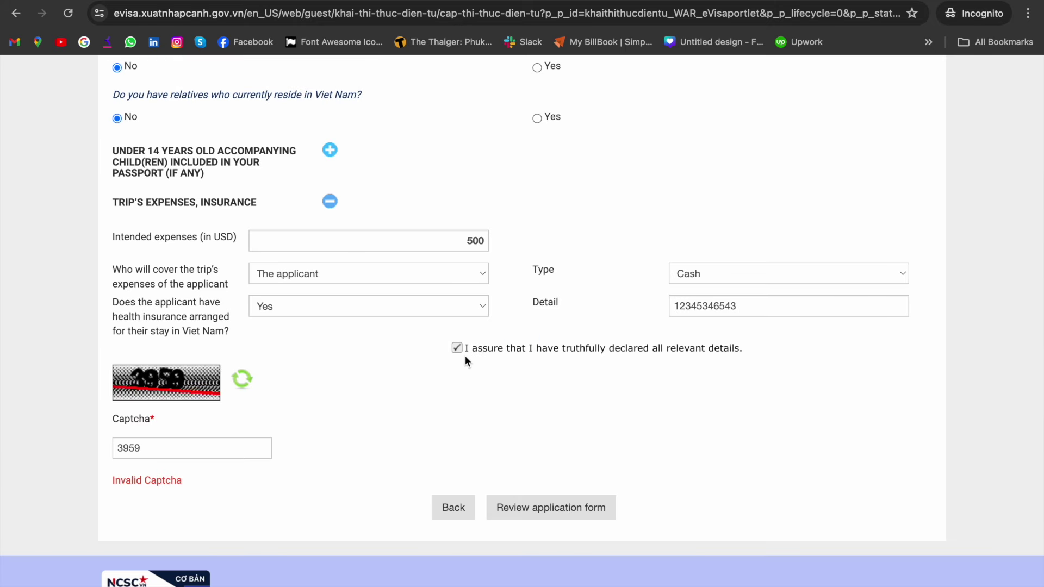
double_click(143, 448)
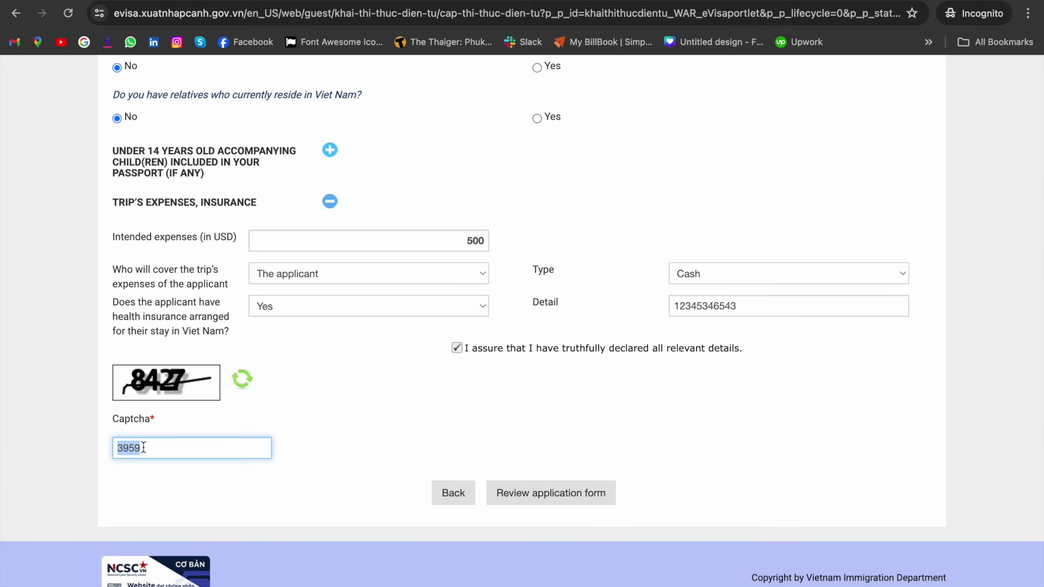
text(8427)
click(547, 489)
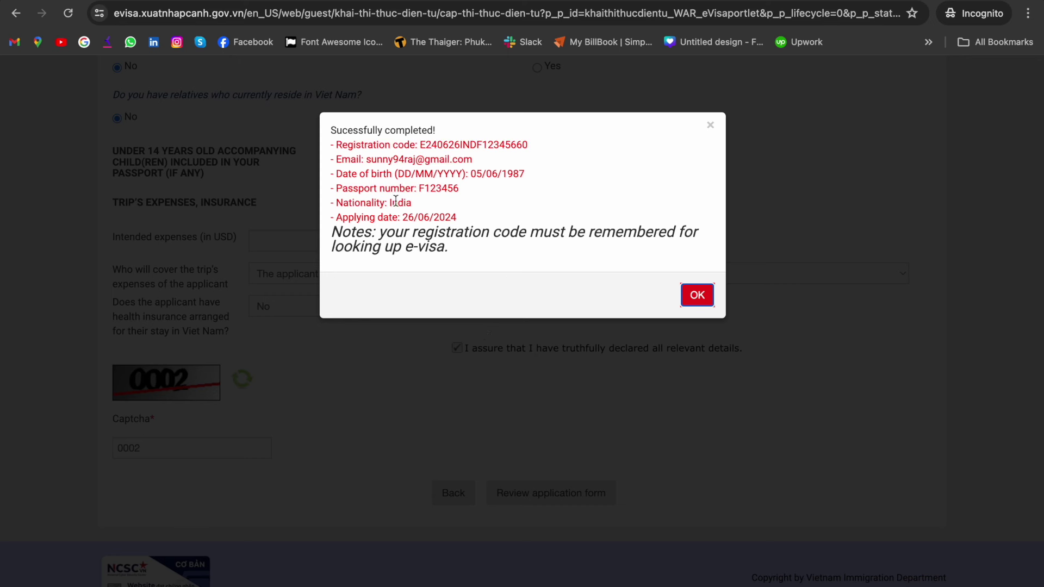
- Select the issued registration code, then close the success message to reach step 2
drag(335, 145, 526, 147)
click(530, 146)
drag(530, 145, 421, 143)
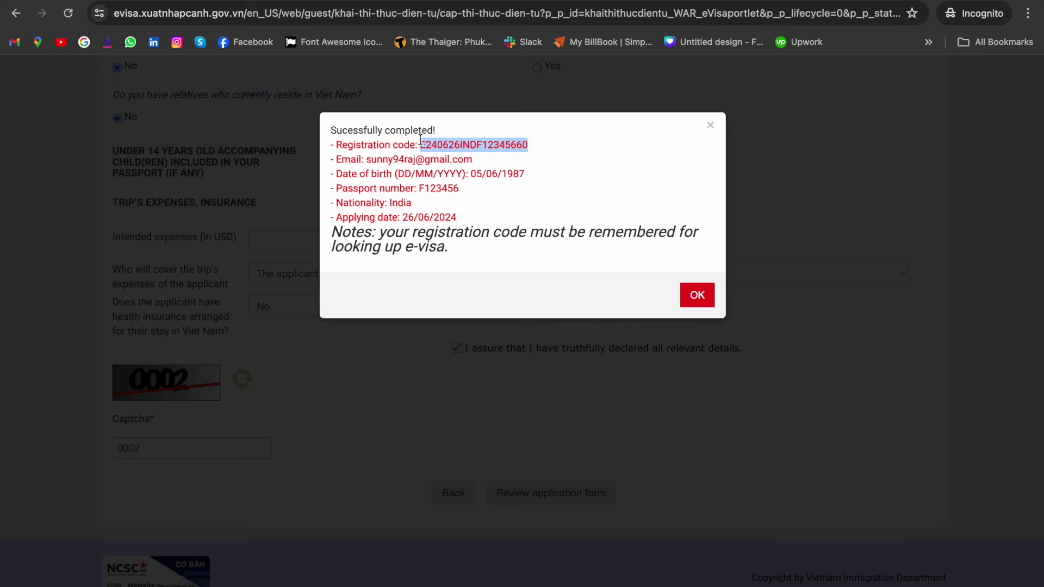
click(364, 193)
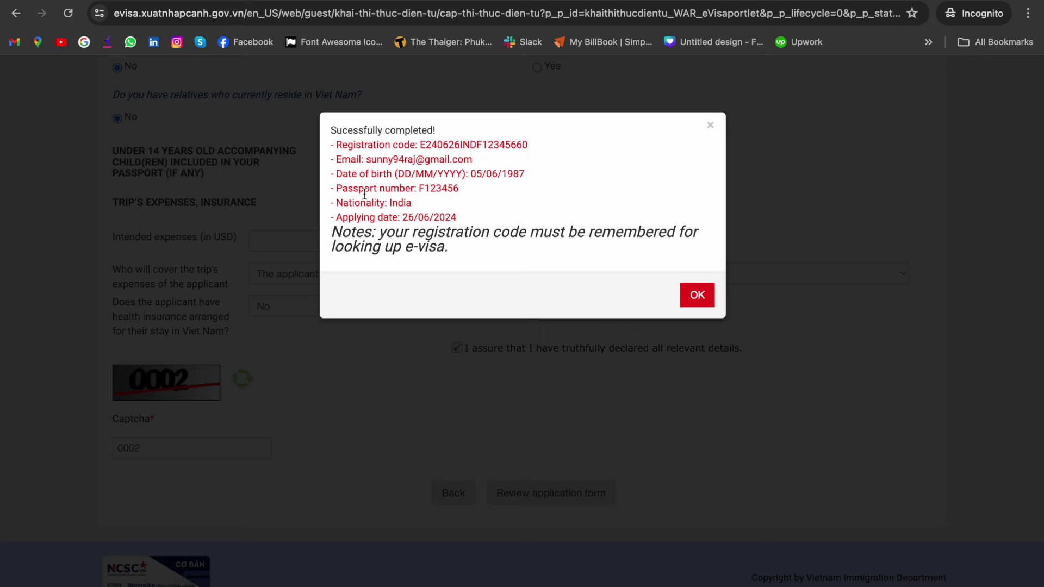
click(699, 300)
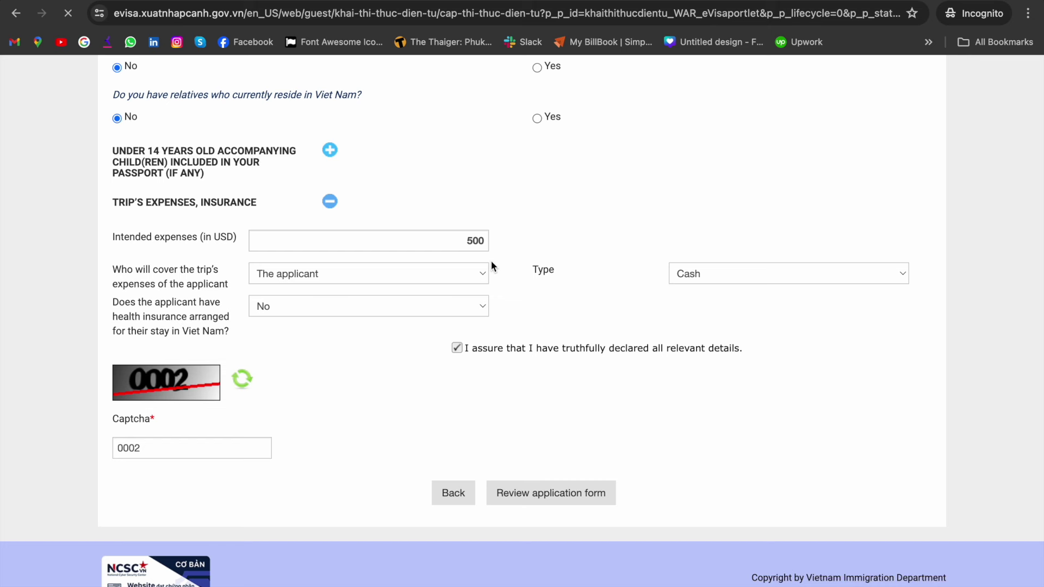
scroll(491, 262, down, 5)
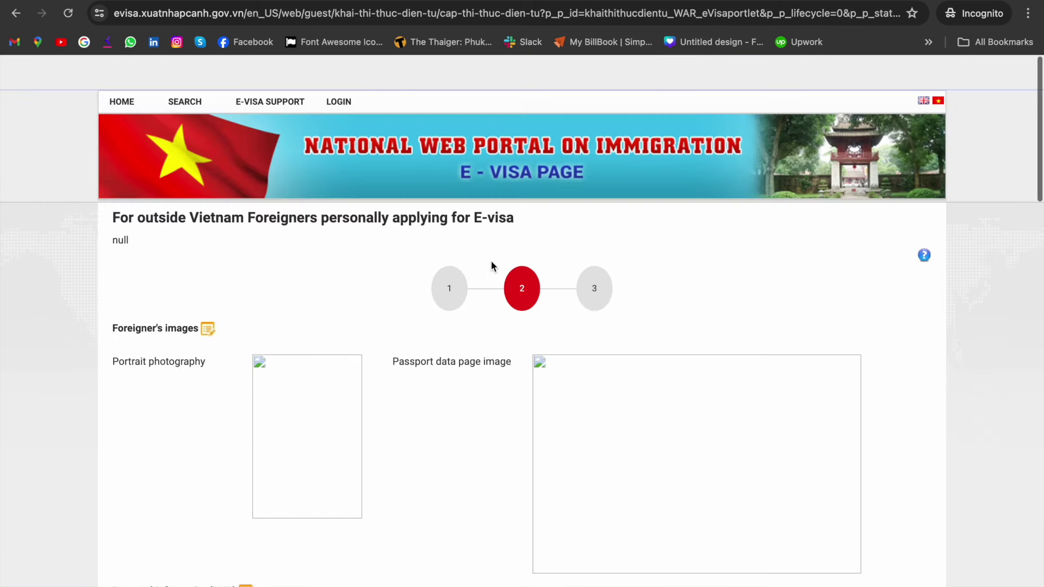
- Check the step 2 review down to trip expenses, then proceed to Payment
scroll(494, 267, down, 1)
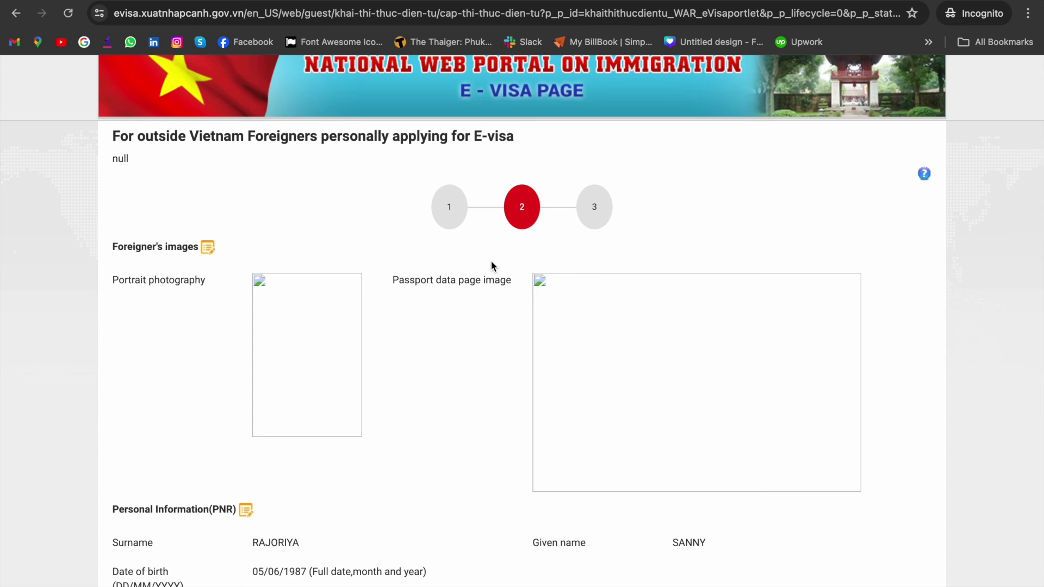
scroll(491, 261, down, 1)
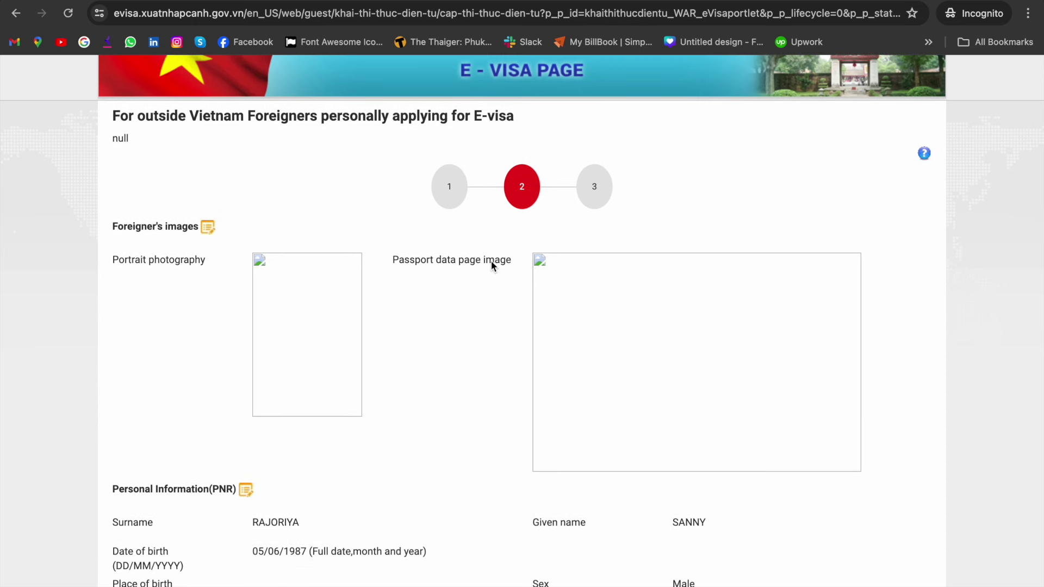
scroll(489, 261, down, 5)
scroll(481, 287, down, 5)
scroll(405, 338, down, 10)
scroll(400, 309, down, 10)
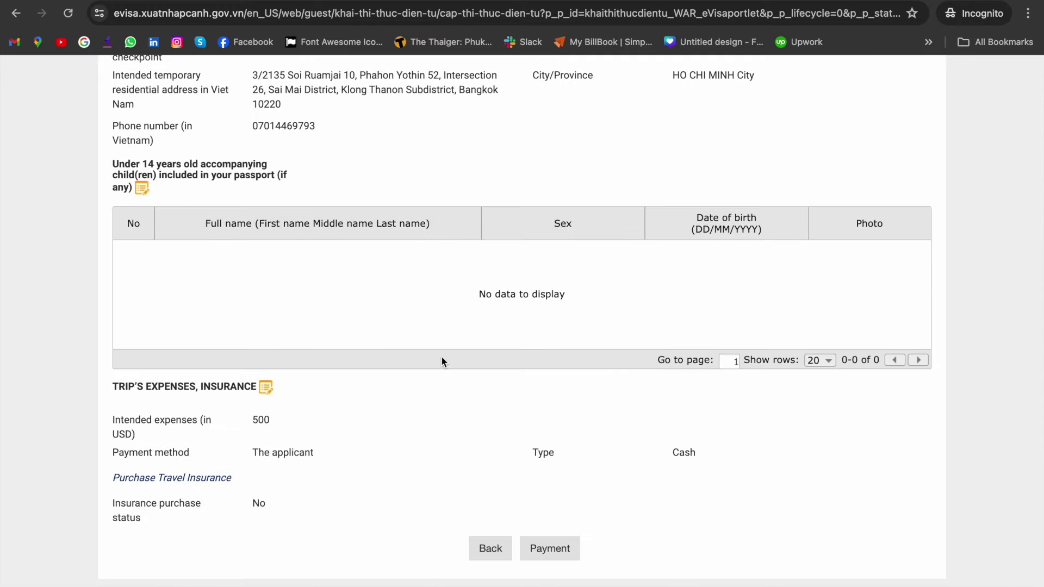
scroll(442, 356, down, 3)
scroll(363, 315, up, 15)
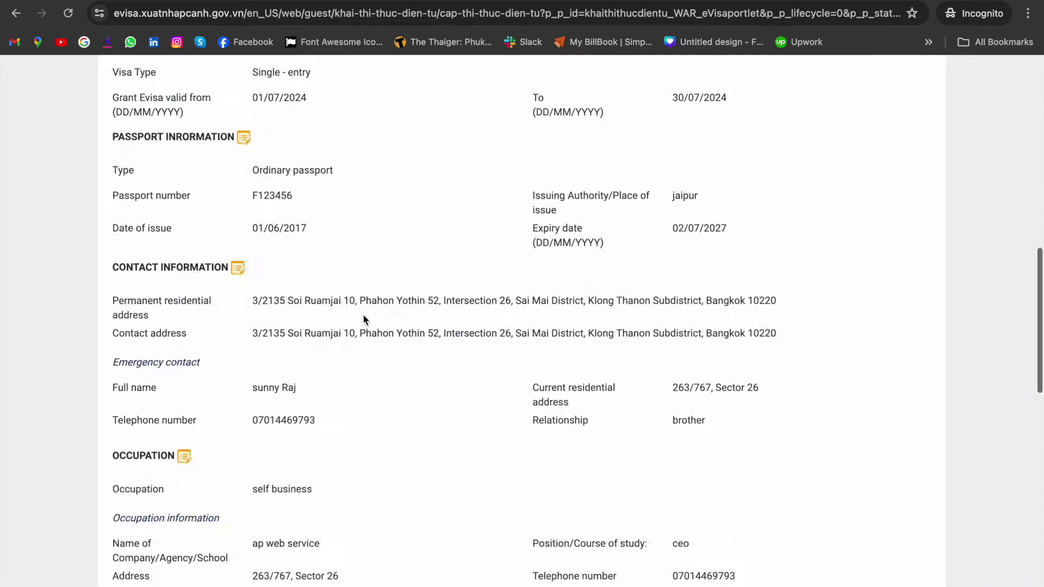
scroll(364, 315, up, 15)
scroll(363, 314, down, 20)
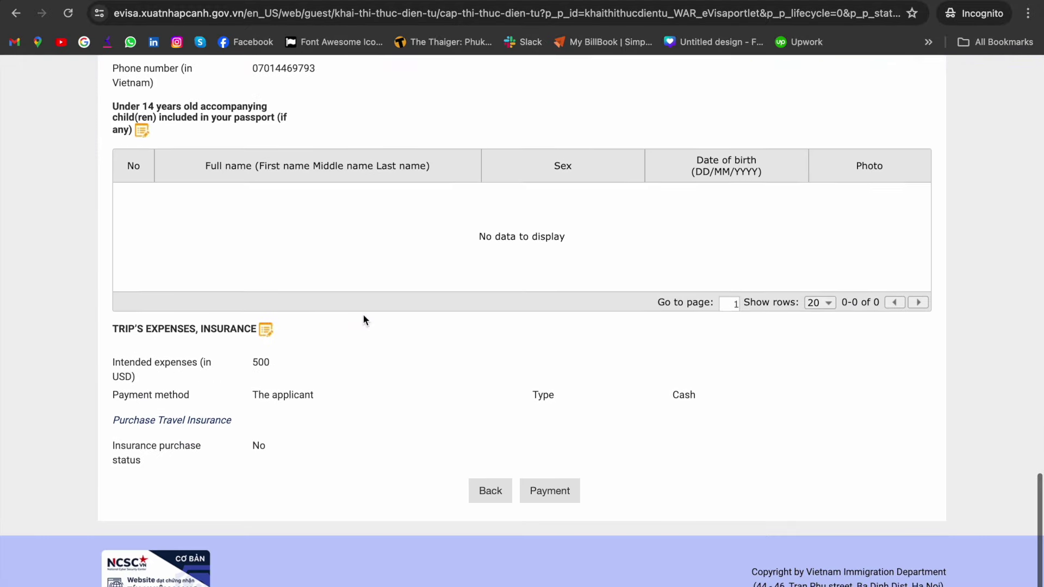
click(547, 505)
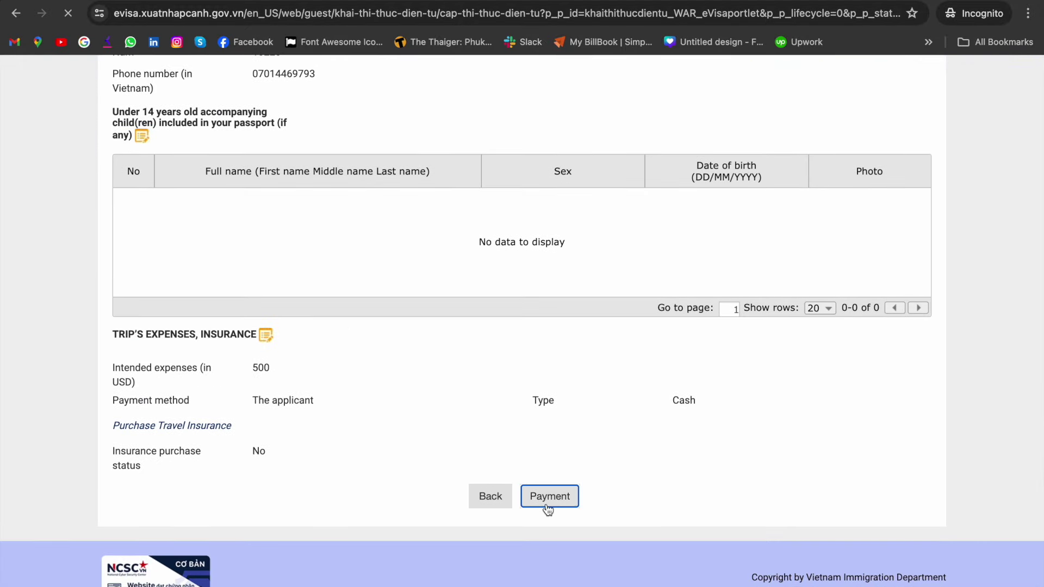
- Choose Visa under the international card options to show the card details form
scroll(402, 389, down, 3)
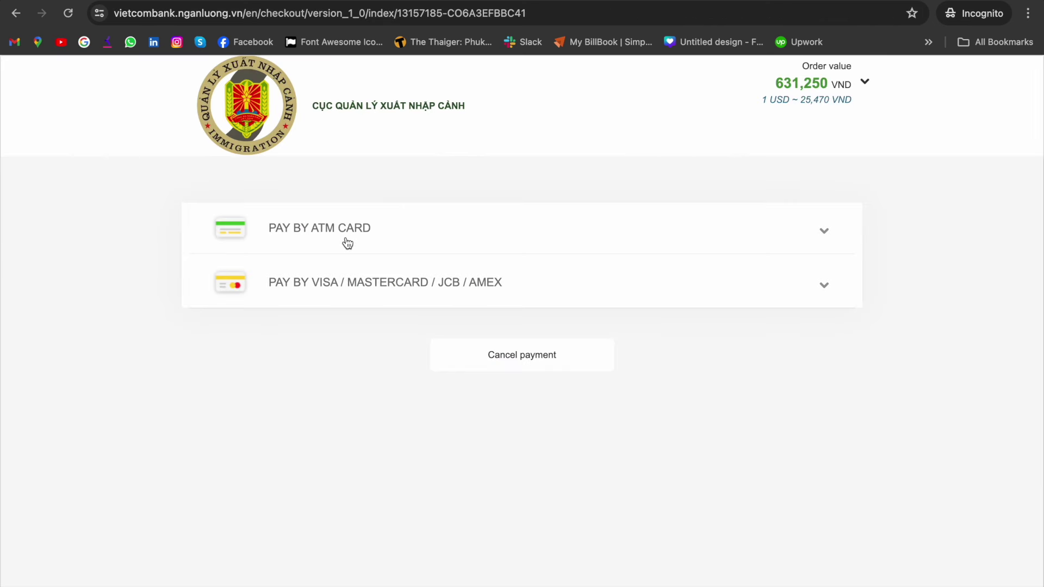
click(345, 240)
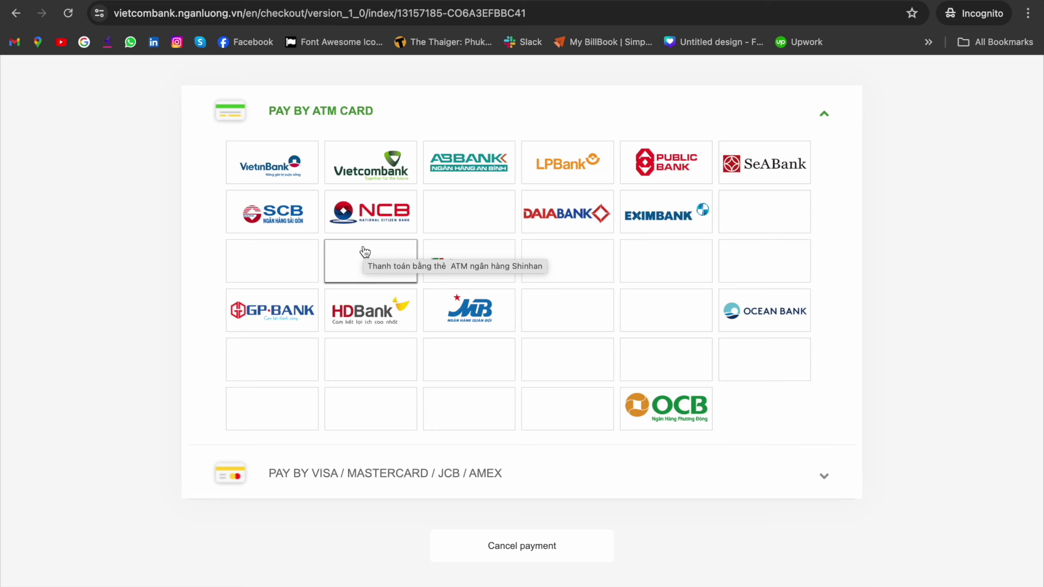
click(398, 114)
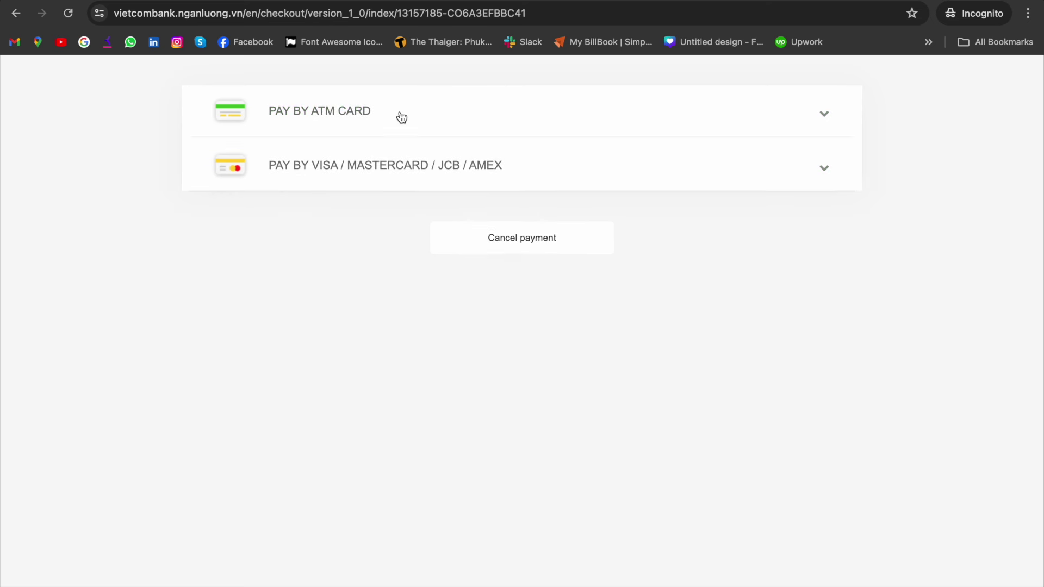
click(375, 165)
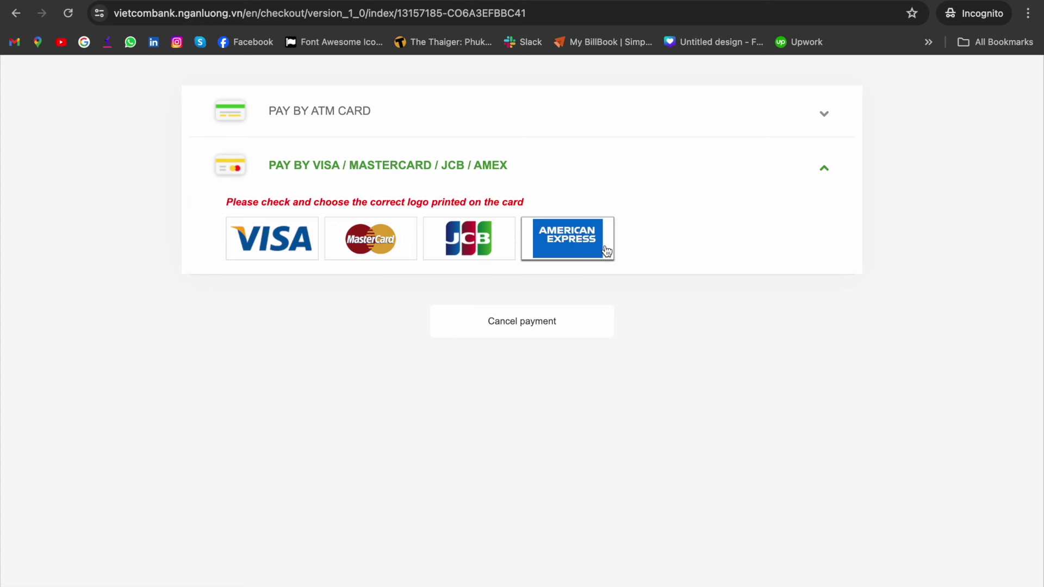
click(302, 246)
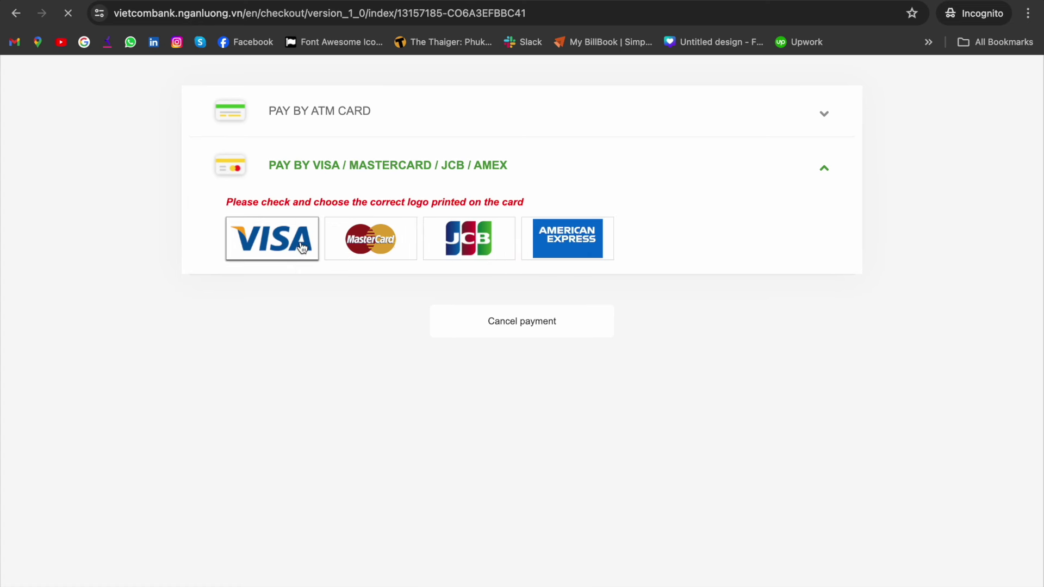
scroll(404, 313, down, 3)
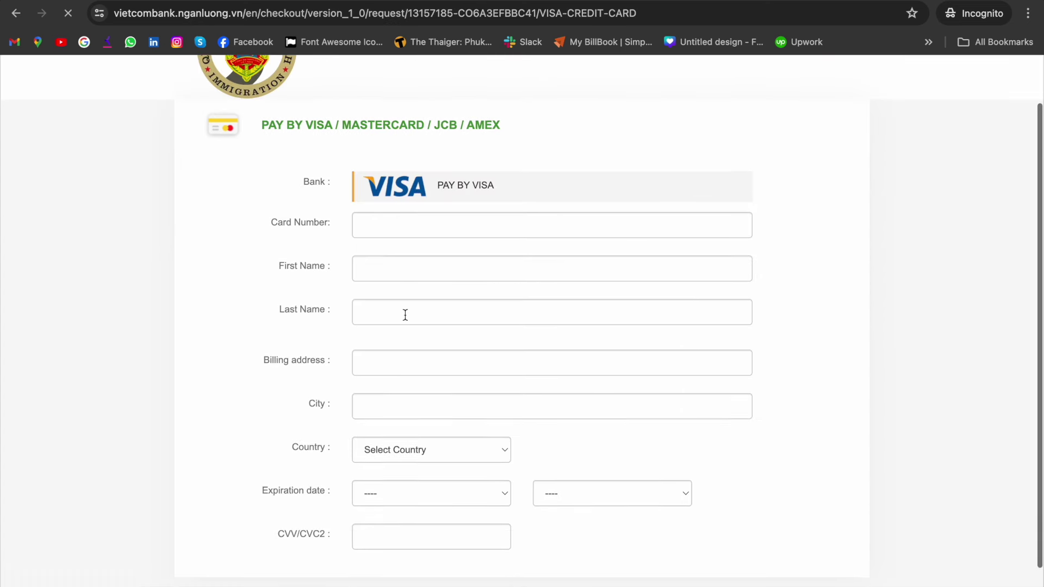
scroll(404, 313, down, 2)
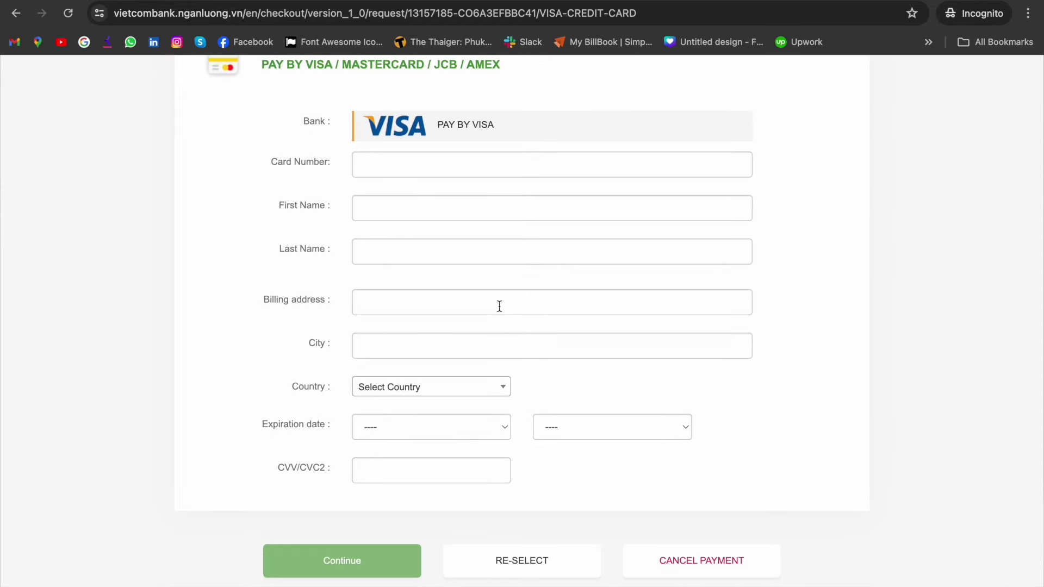
- Show the Downloads folder in Finder and move its window to the left edge
mouse_move(119, 580)
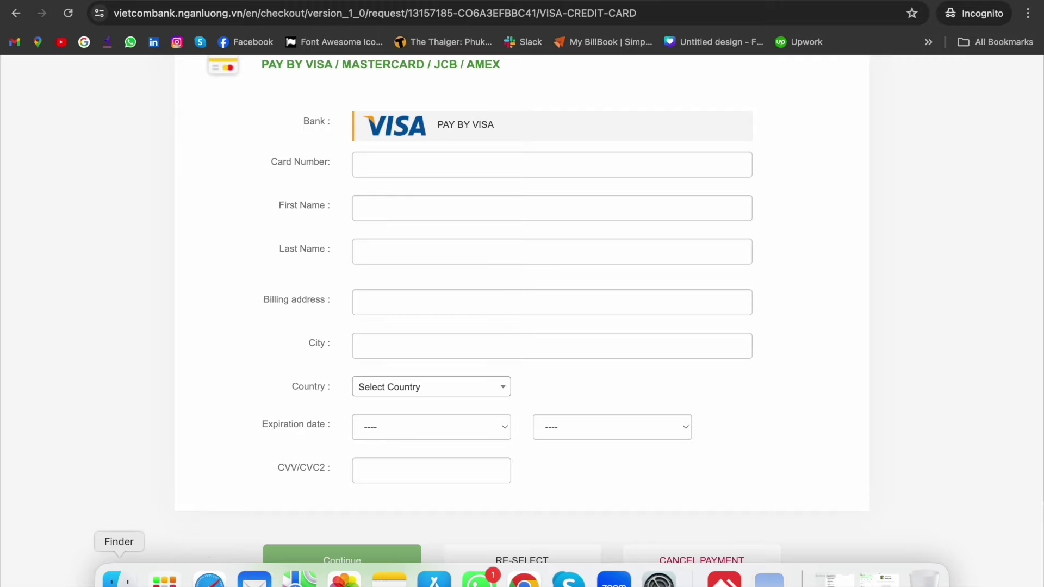
click(118, 580)
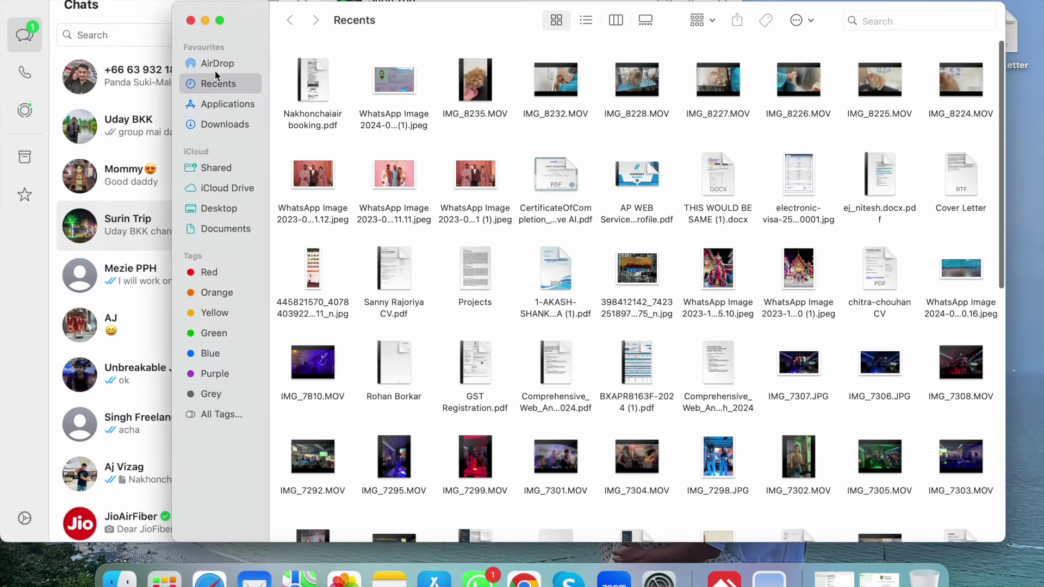
click(227, 124)
drag(232, 27, 65, 20)
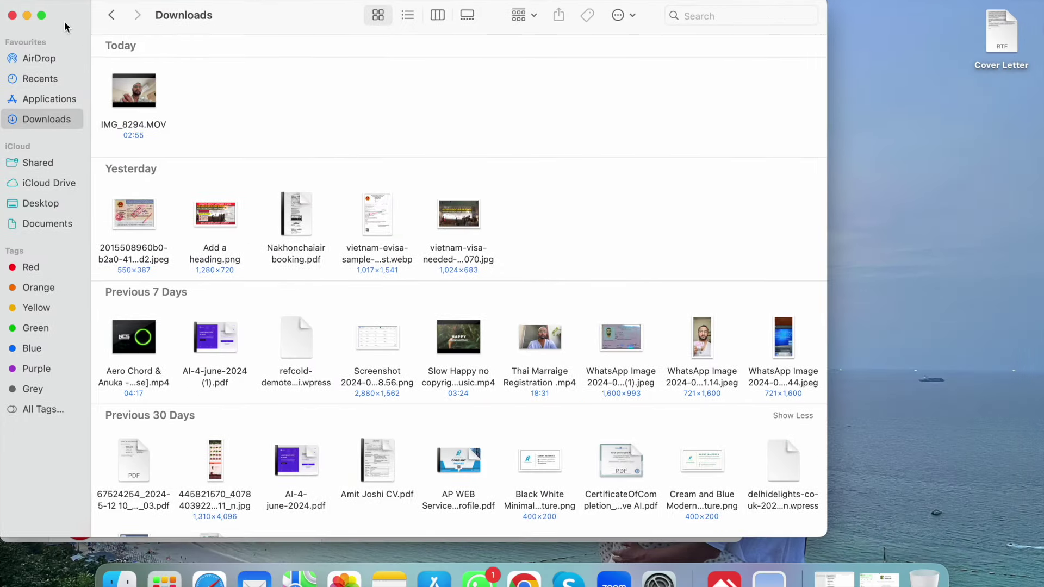
- View the sample vietnam-evisa file, move Preview aside, and open yesterday's first image
double_click(377, 204)
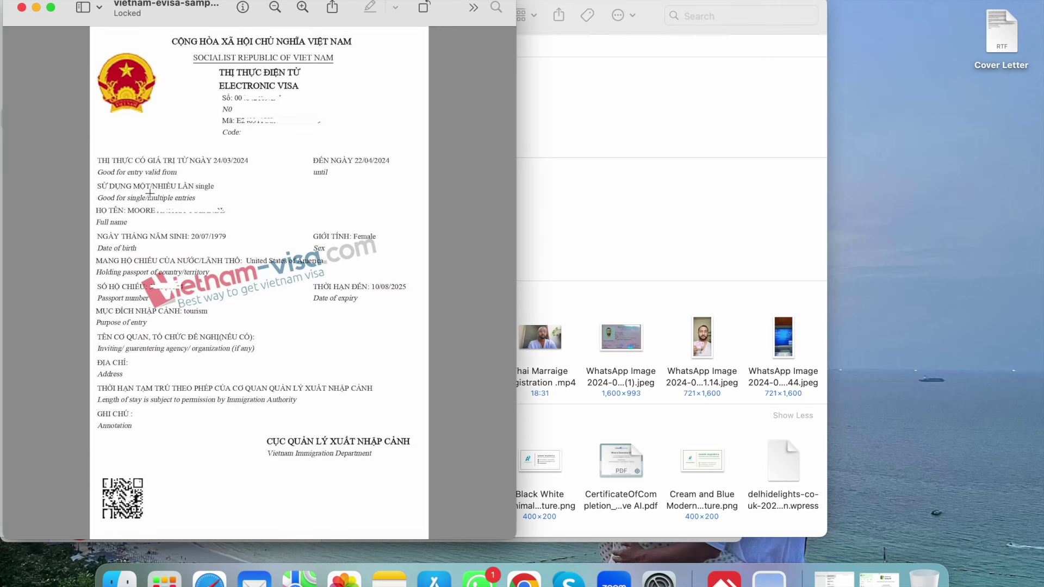
scroll(260, 448, down, 1)
scroll(260, 448, up, 1)
drag(53, 20, 445, 21)
double_click(135, 204)
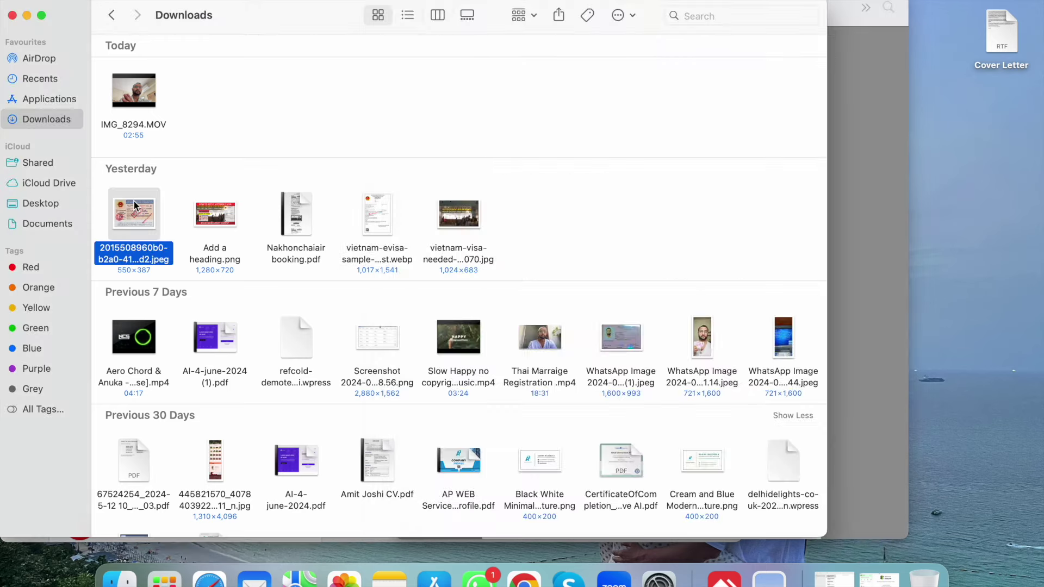